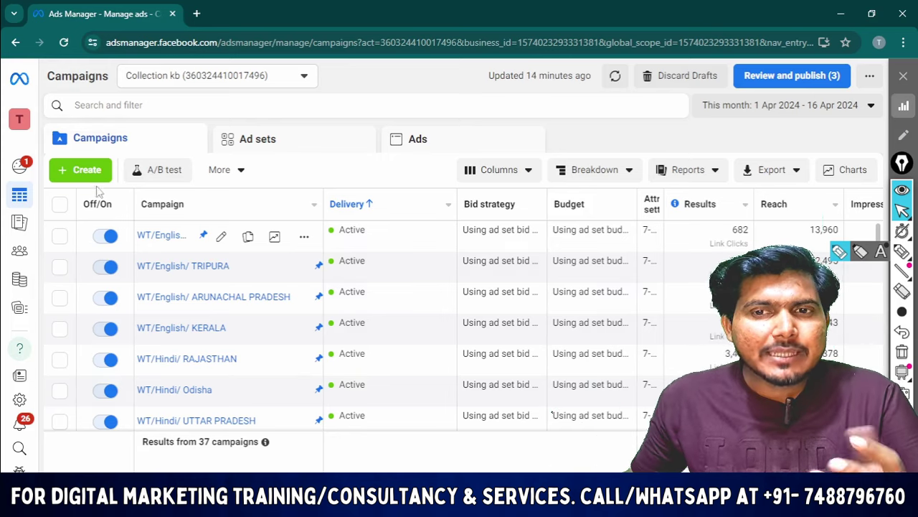
# Step: Create a new auction campaign with the Traffic objective, using the manual traffic campaign setup
pyautogui.click(82, 171)
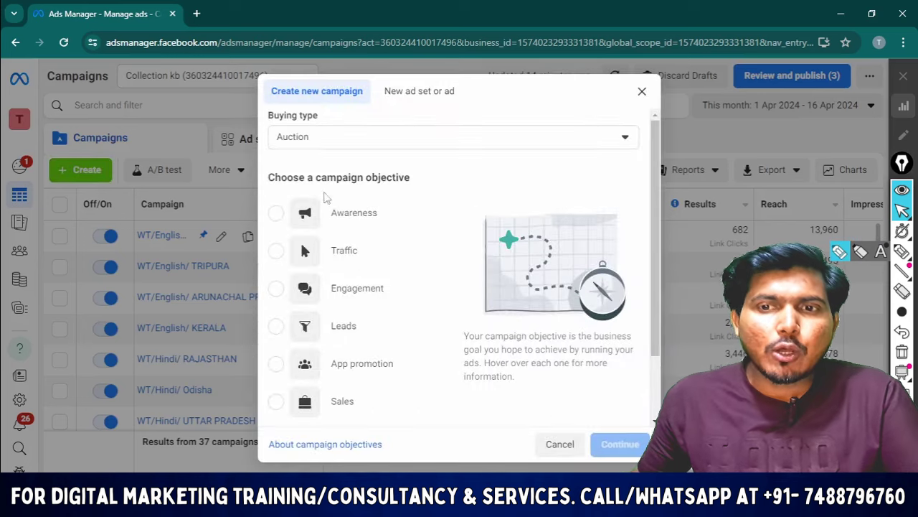
pyautogui.scroll(-2, 402, 330)
pyautogui.scroll(2, 391, 287)
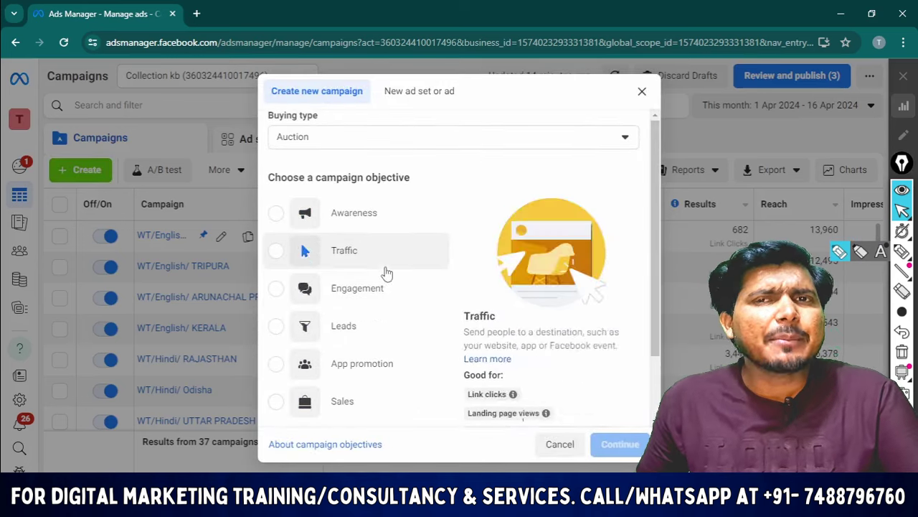
pyautogui.scroll(-2, 361, 238)
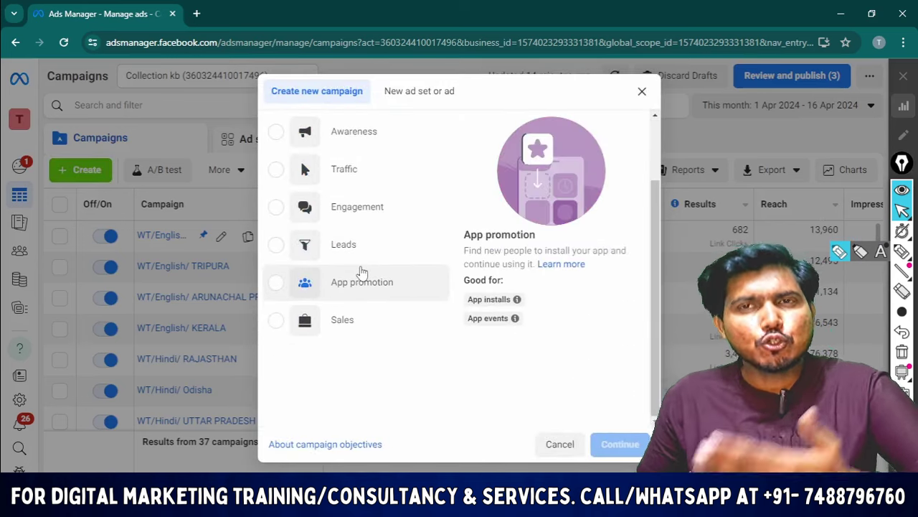
pyautogui.scroll(2, 363, 271)
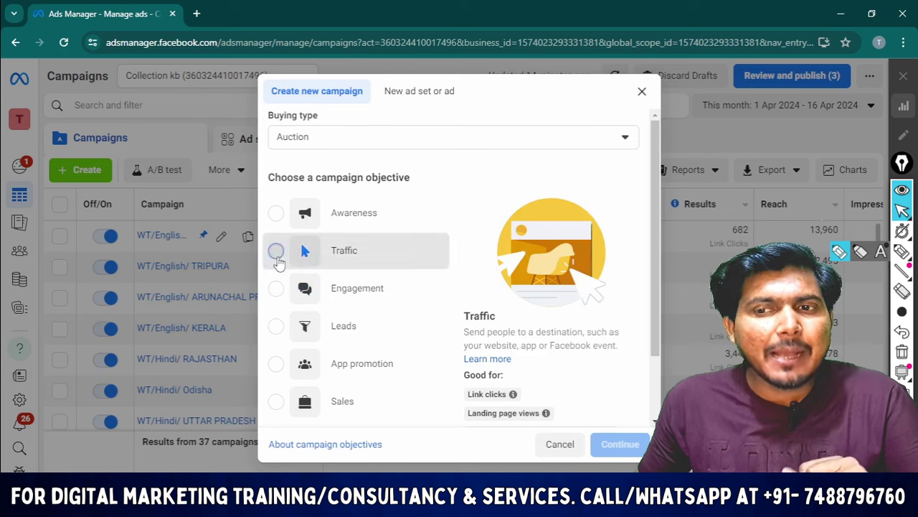
pyautogui.click(277, 256)
pyautogui.click(610, 444)
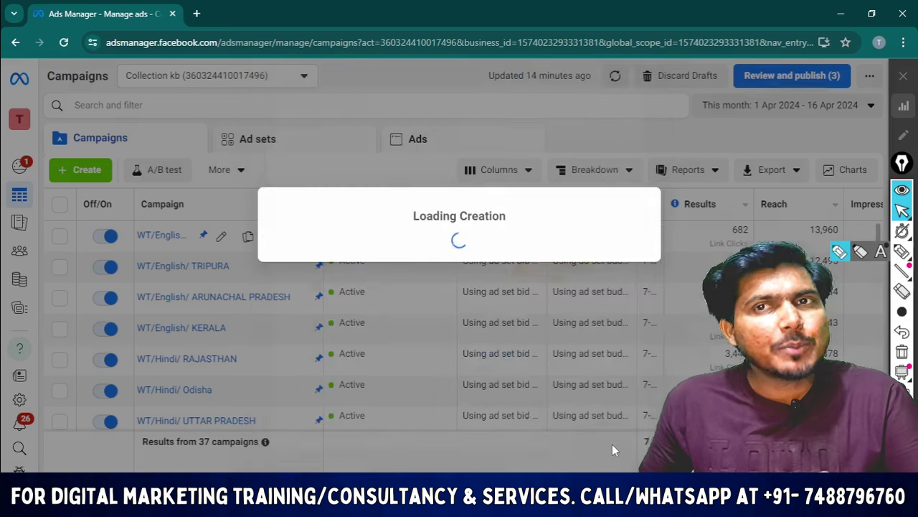
pyautogui.click(513, 387)
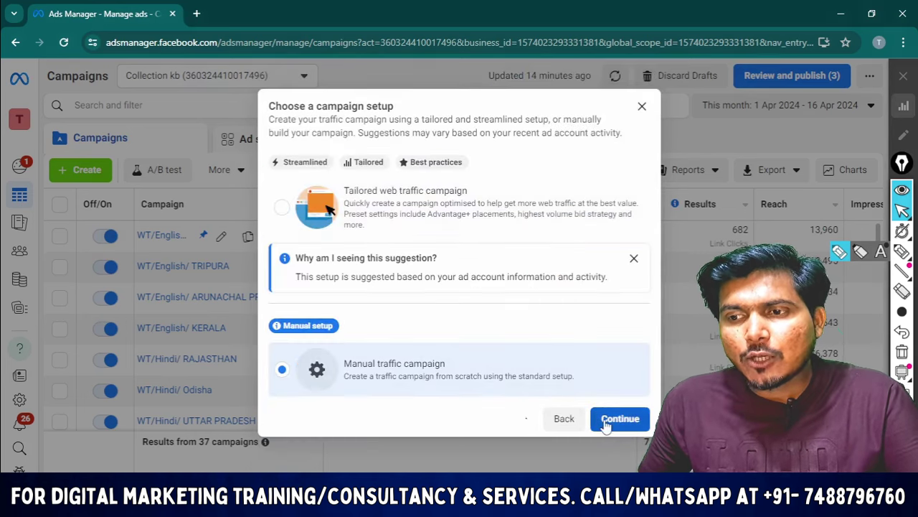
pyautogui.click(615, 419)
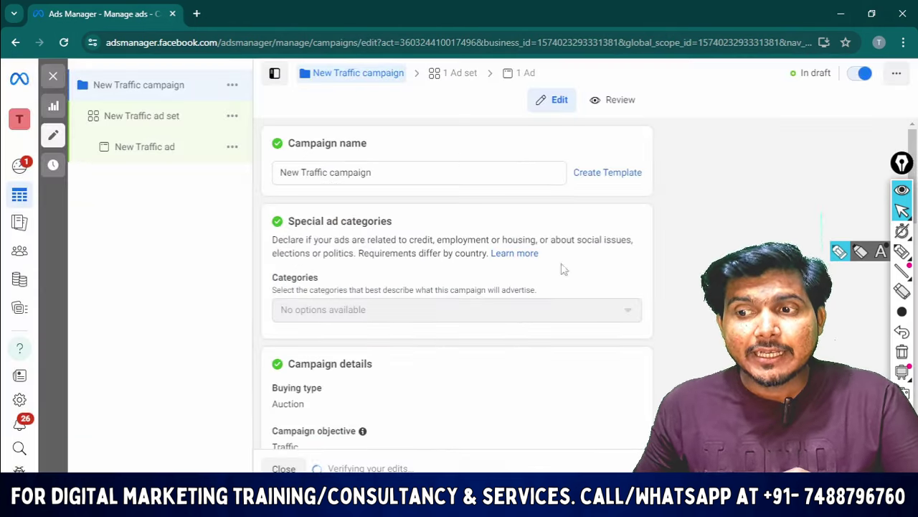
# Step: Circle the New Traffic campaign level with the annotation pen and review the campaign settings through Advantage campaign budget
pyautogui.moveTo(7, 445)
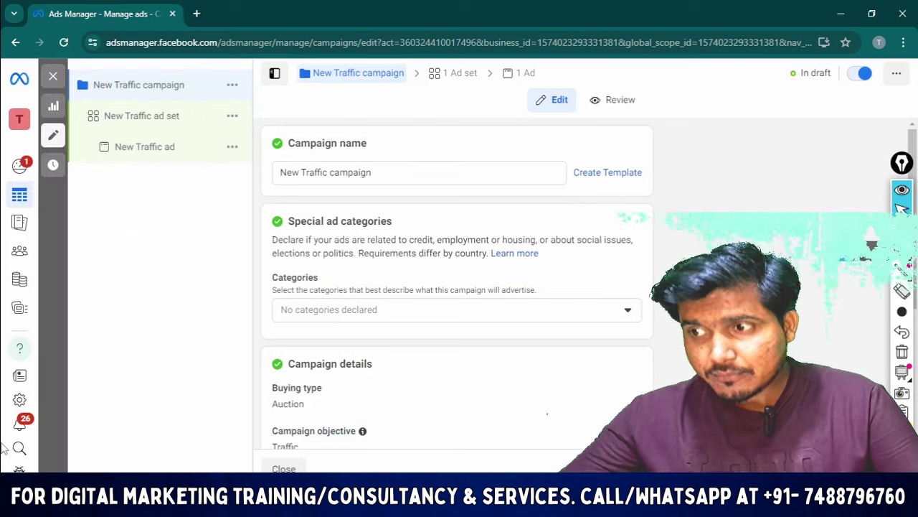
pyautogui.click(901, 247)
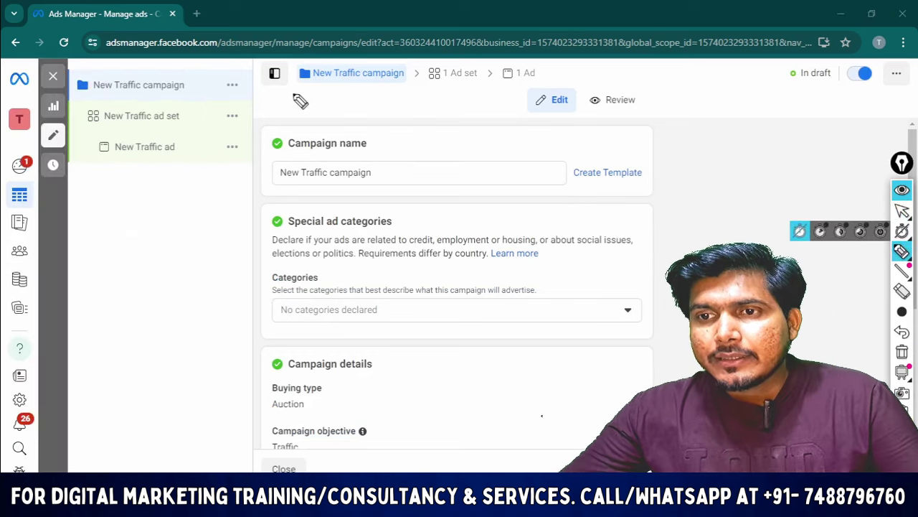
pyautogui.moveTo(290, 97)
pyautogui.mouseDown()
pyautogui.moveTo(328, 103)
pyautogui.moveTo(419, 76)
pyautogui.moveTo(328, 63)
pyautogui.moveTo(322, 102)
pyautogui.mouseUp()
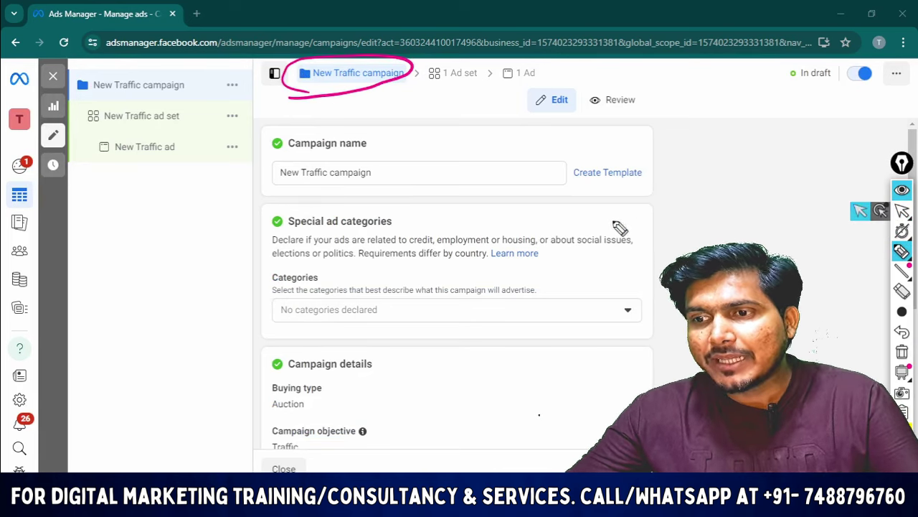
pyautogui.click(902, 210)
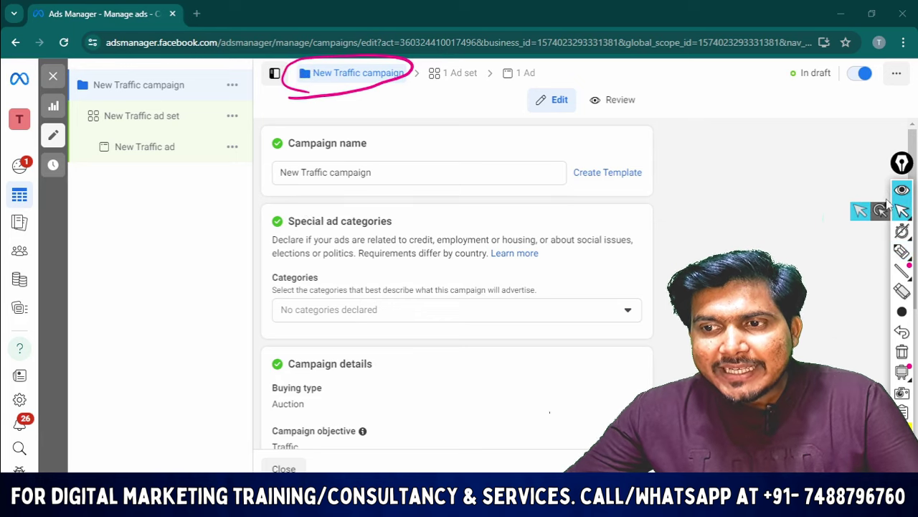
pyautogui.scroll(-3, 887, 203)
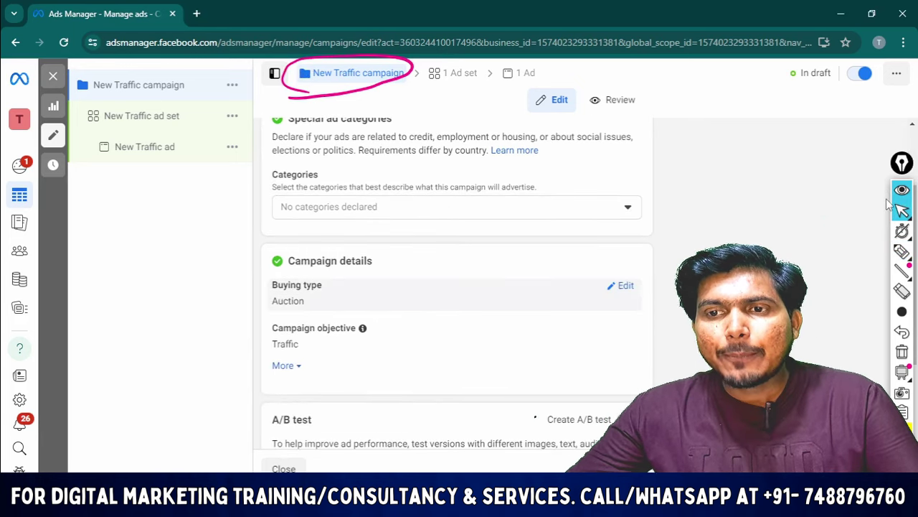
pyautogui.scroll(-3, 888, 203)
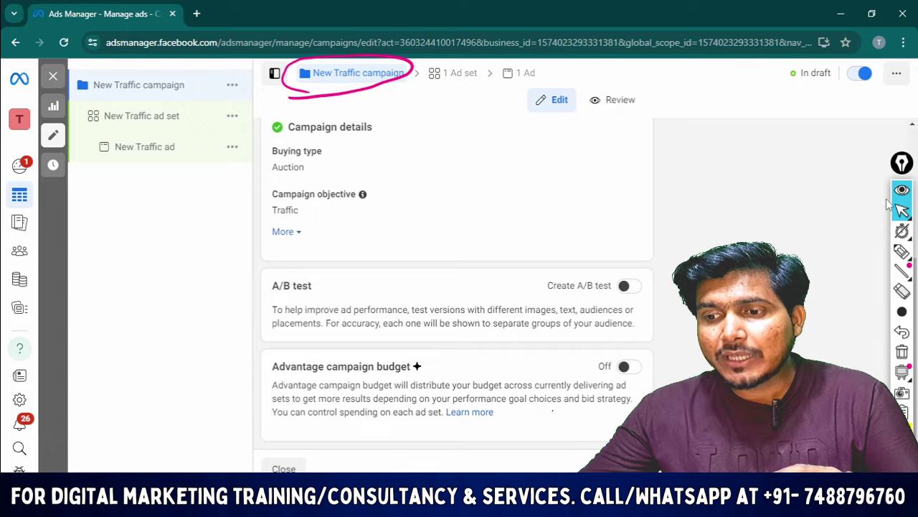
# Step: Switch to the YouTube channel page and look through its playlists as far as the Facebook Ads Course
pyautogui.hotkey('alt', 'Tab')
pyautogui.scroll(4, 887, 353)
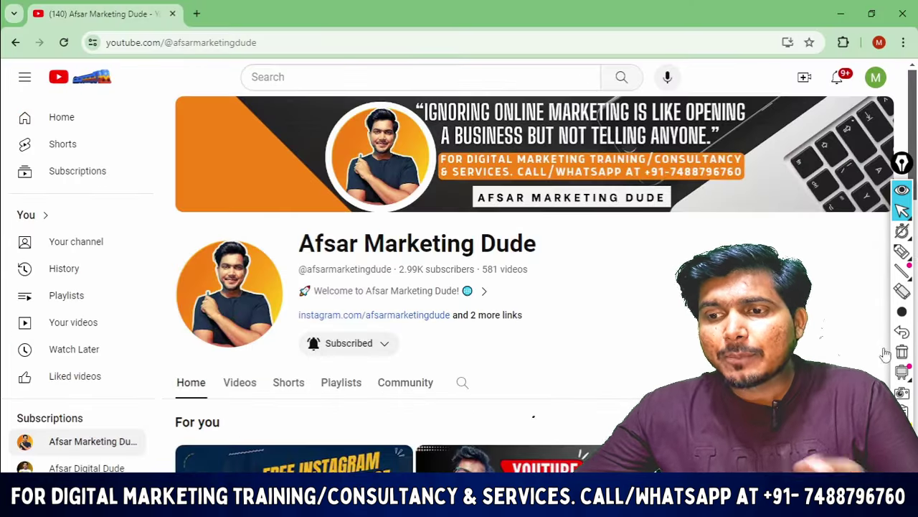
pyautogui.scroll(-1, 887, 353)
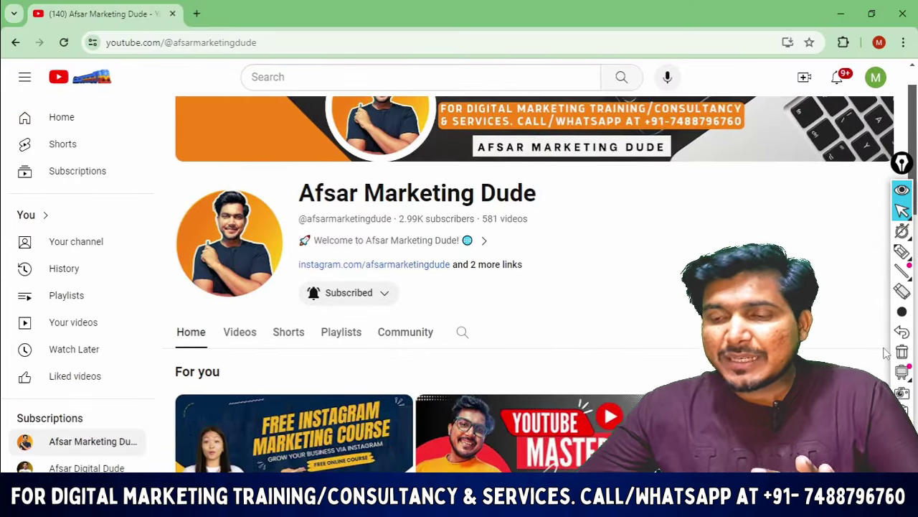
pyautogui.scroll(-8, 887, 353)
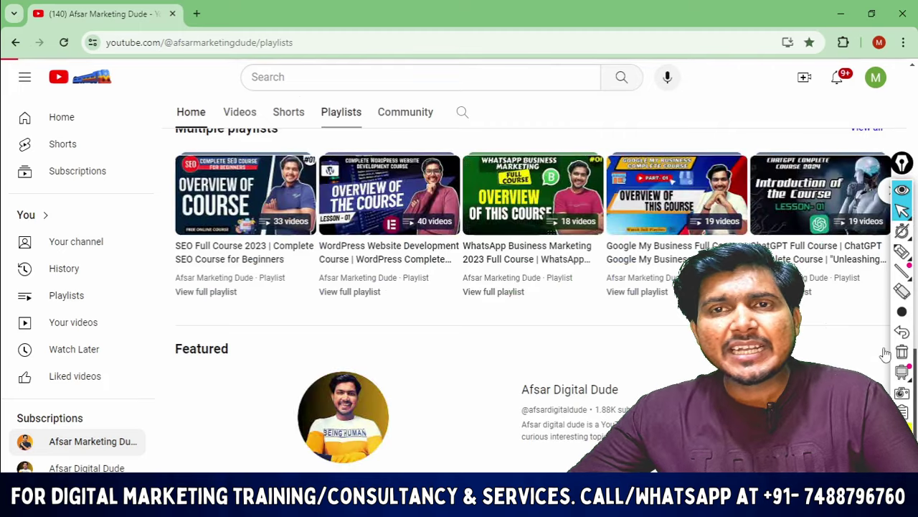
pyautogui.scroll(10, 887, 353)
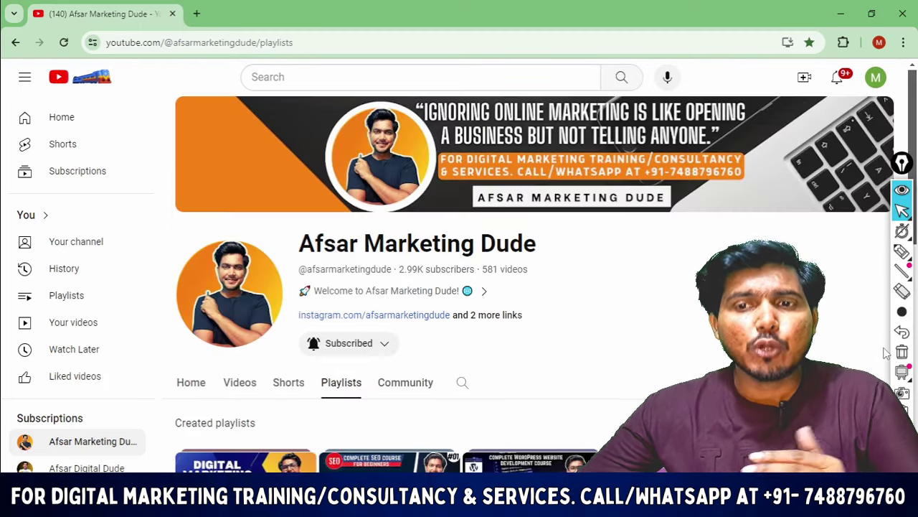
pyautogui.scroll(-4, 887, 353)
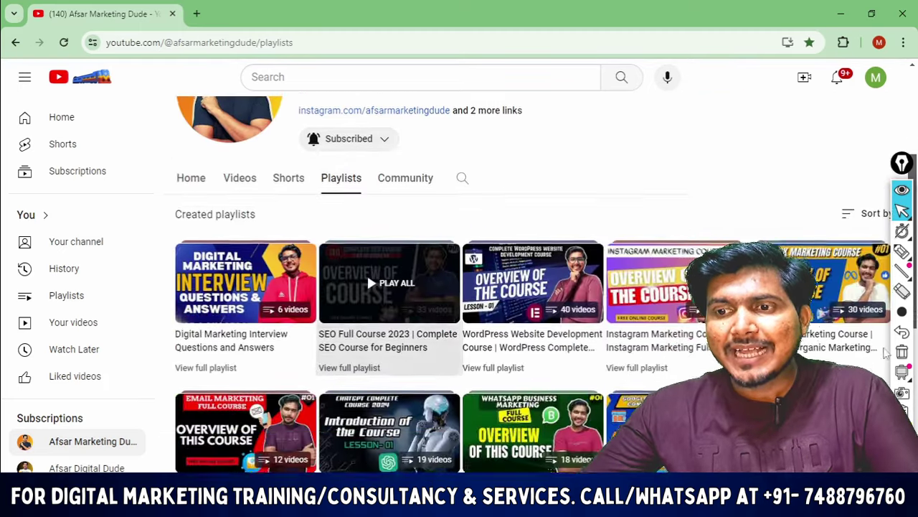
pyautogui.scroll(-3, 382, 207)
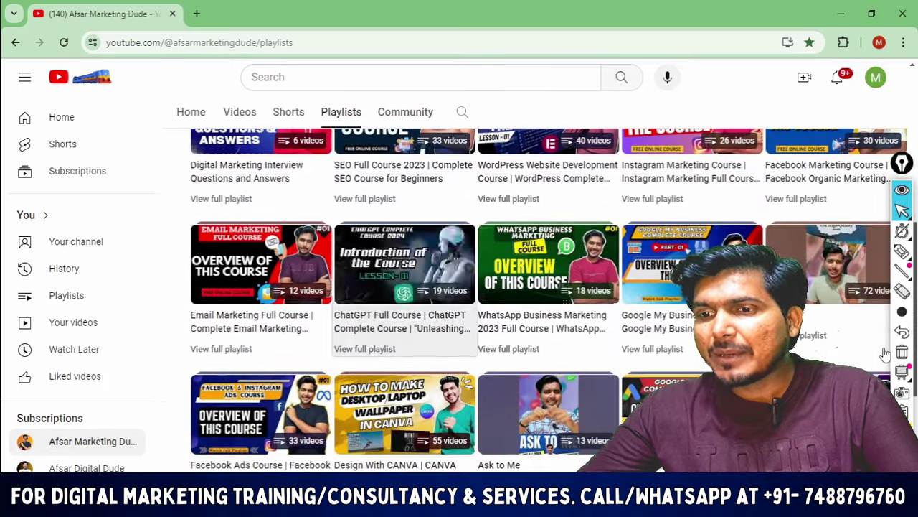
pyautogui.scroll(-2, 355, 229)
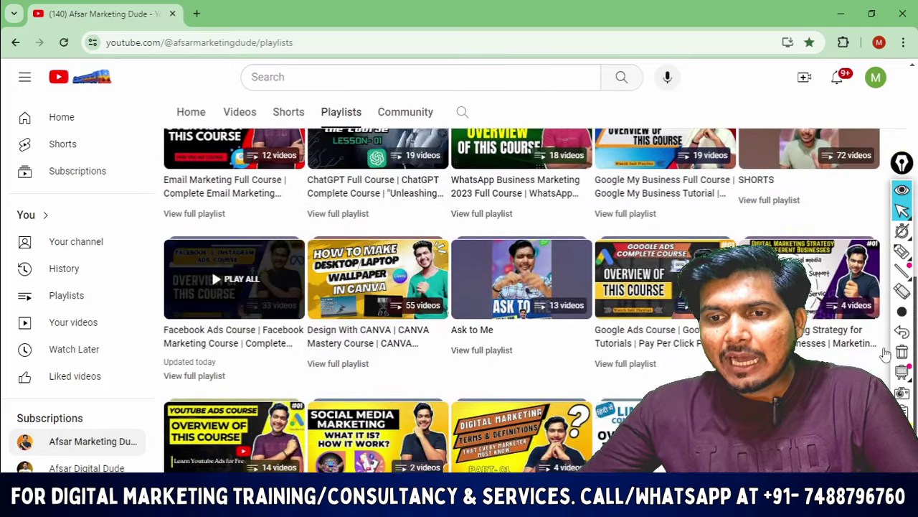
# Step: Circle the Facebook Ads Course playlist title with the pen and clear the drawing before returning to Ads Manager
pyautogui.click(902, 251)
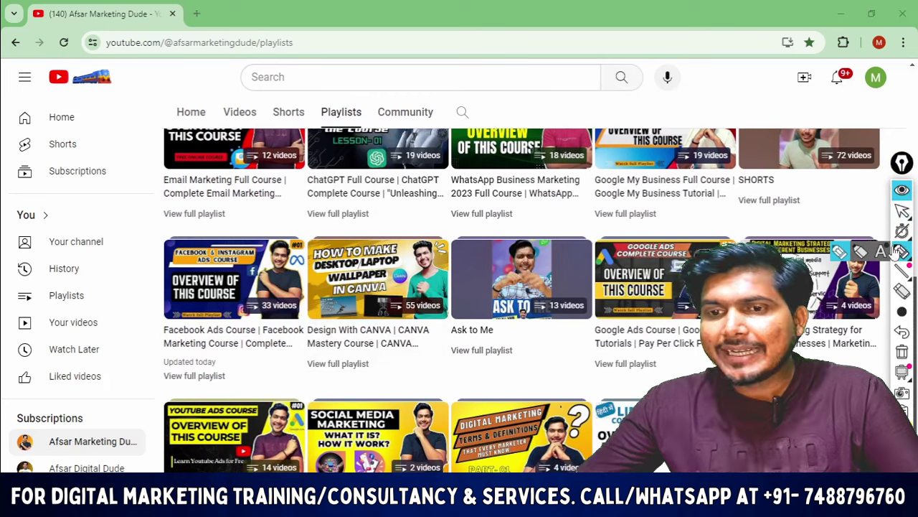
pyautogui.moveTo(159, 318)
pyautogui.mouseDown()
pyautogui.moveTo(305, 314)
pyautogui.moveTo(309, 348)
pyautogui.moveTo(226, 364)
pyautogui.moveTo(155, 336)
pyautogui.moveTo(162, 315)
pyautogui.mouseUp()
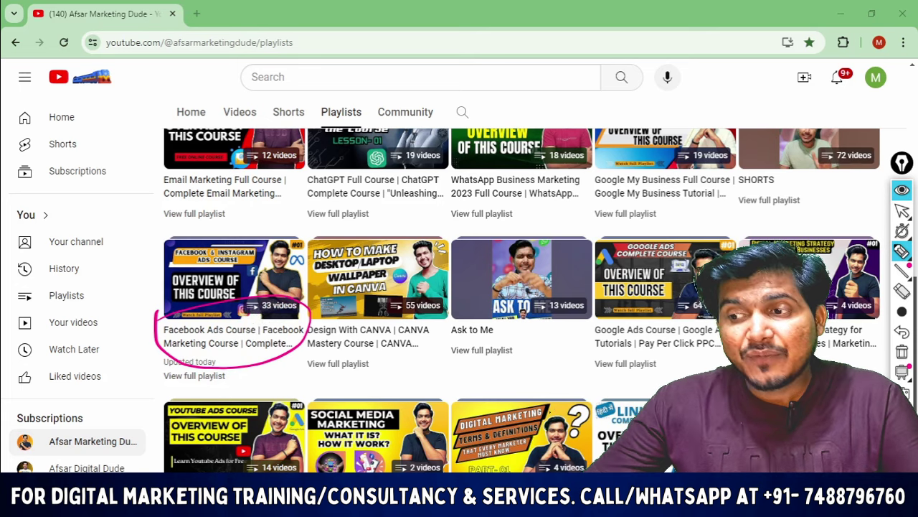
pyautogui.click(901, 353)
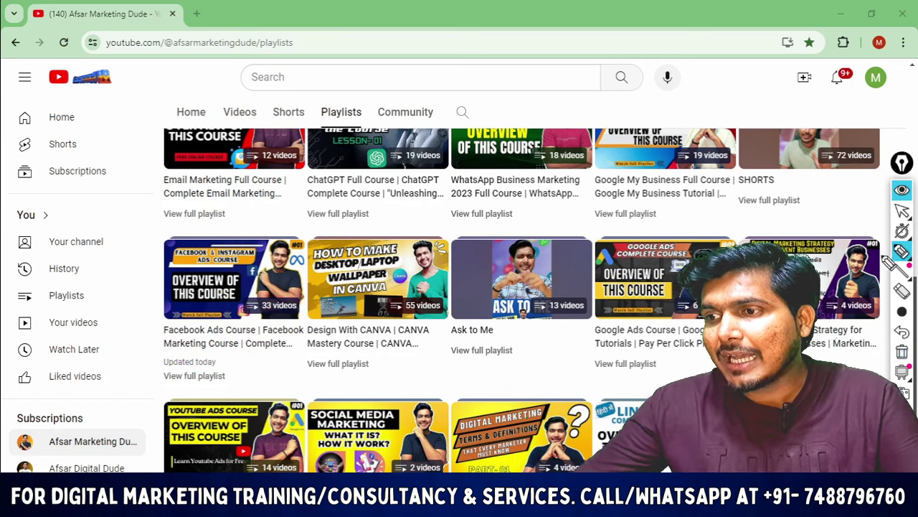
pyautogui.click(902, 210)
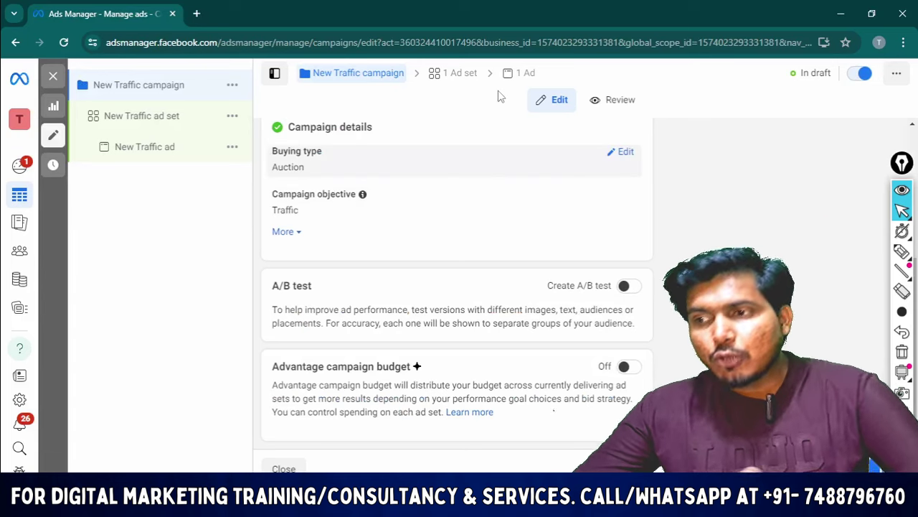
# Step: Circle the campaign and ad set levels in the breadcrumb with the pen and open the New Traffic ad set
pyautogui.click(901, 291)
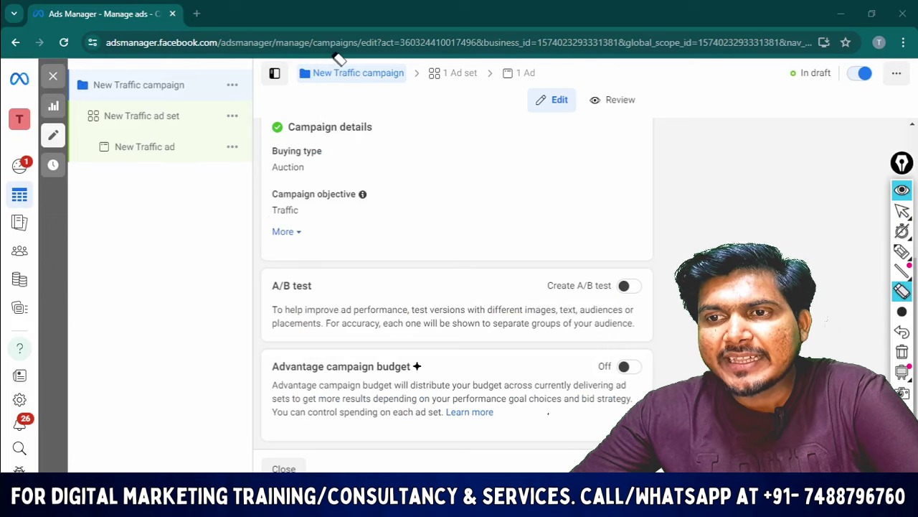
pyautogui.hotkey('ctrl', 'shift', 'h')
pyautogui.moveTo(303, 91)
pyautogui.mouseDown()
pyautogui.moveTo(419, 81)
pyautogui.moveTo(381, 59)
pyautogui.moveTo(305, 60)
pyautogui.moveTo(289, 90)
pyautogui.mouseUp()
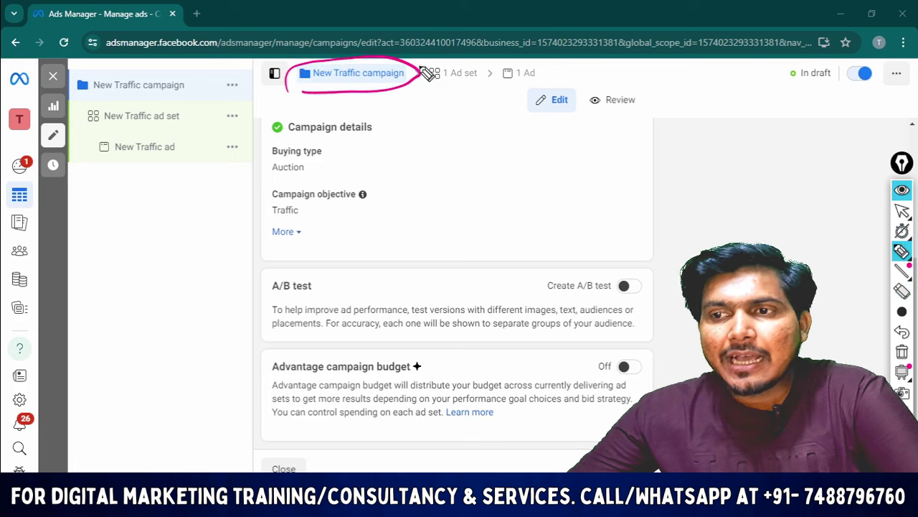
pyautogui.moveTo(419, 63)
pyautogui.mouseDown()
pyautogui.moveTo(491, 60)
pyautogui.moveTo(483, 88)
pyautogui.moveTo(422, 82)
pyautogui.moveTo(439, 47)
pyautogui.mouseUp()
pyautogui.click(902, 210)
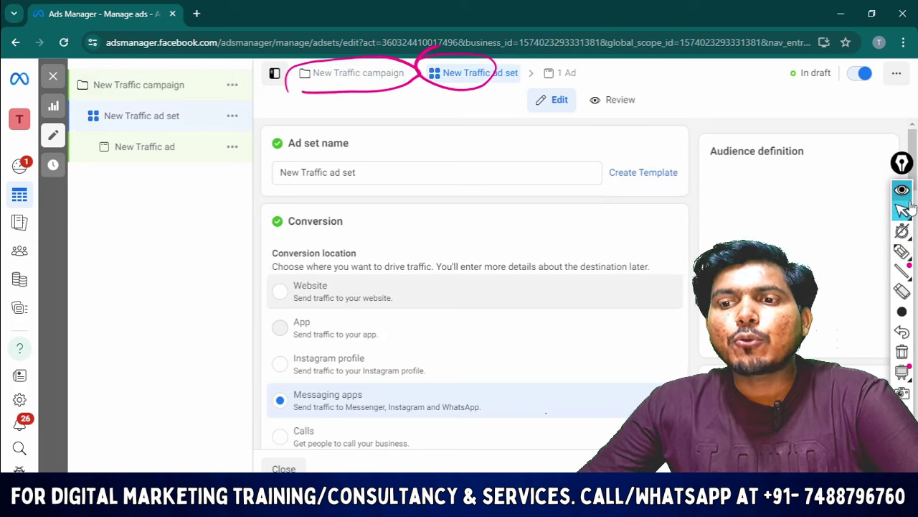
# Step: Review the ad set's conversion, messaging app, budget and schedule, audience and placement settings
pyautogui.scroll(-5, 910, 207)
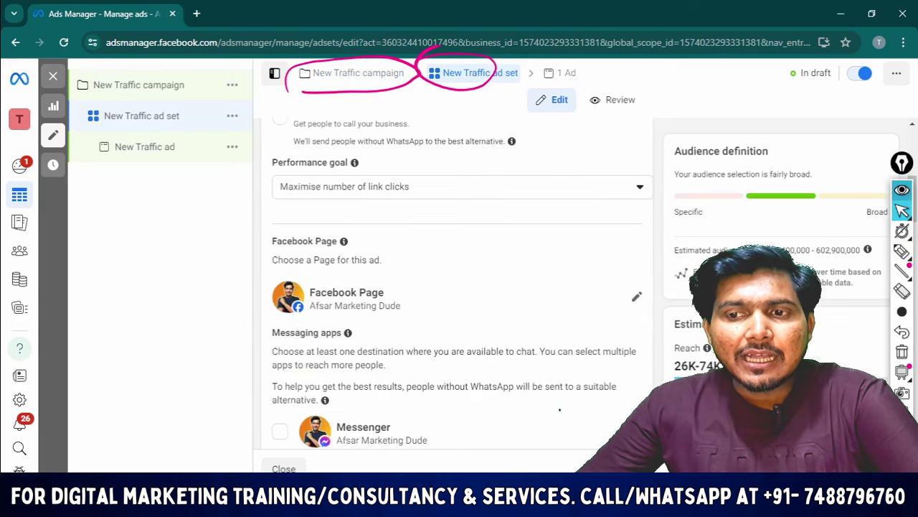
pyautogui.scroll(-2, 560, 410)
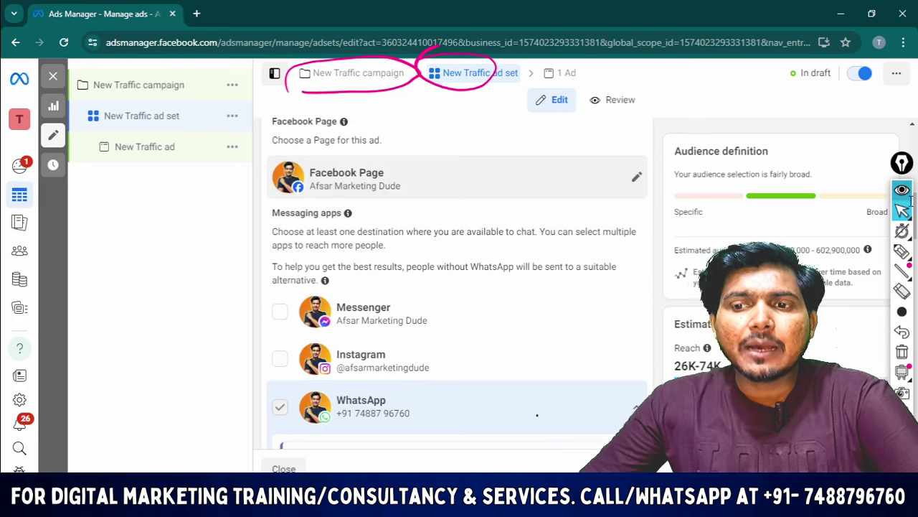
pyautogui.scroll(-5, 538, 414)
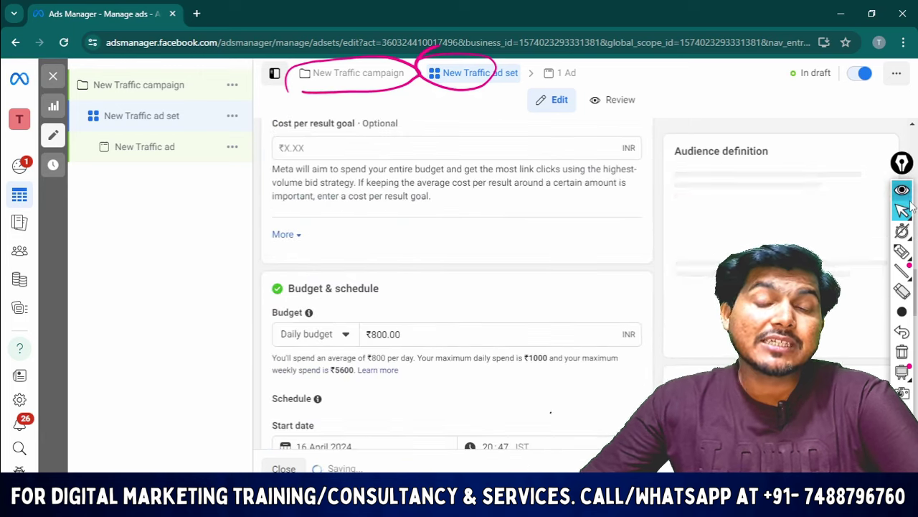
pyautogui.scroll(-10, 551, 413)
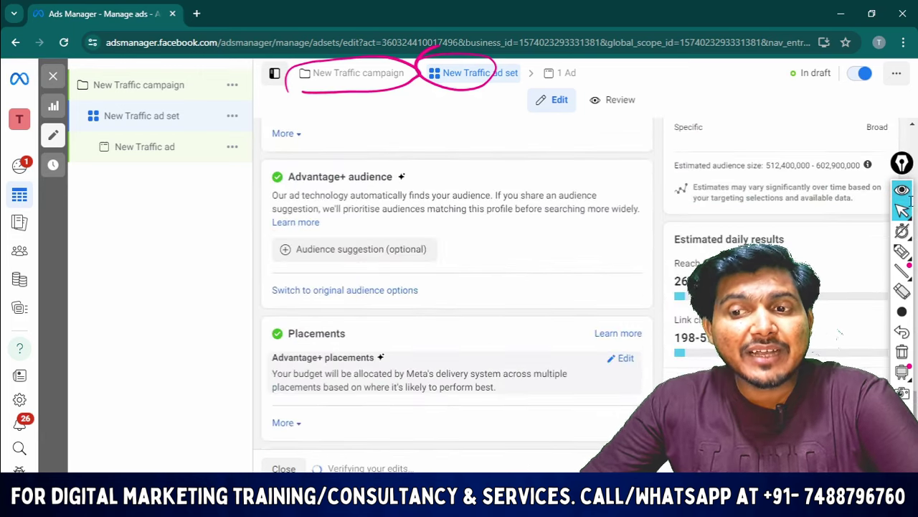
pyautogui.scroll(3, 530, 416)
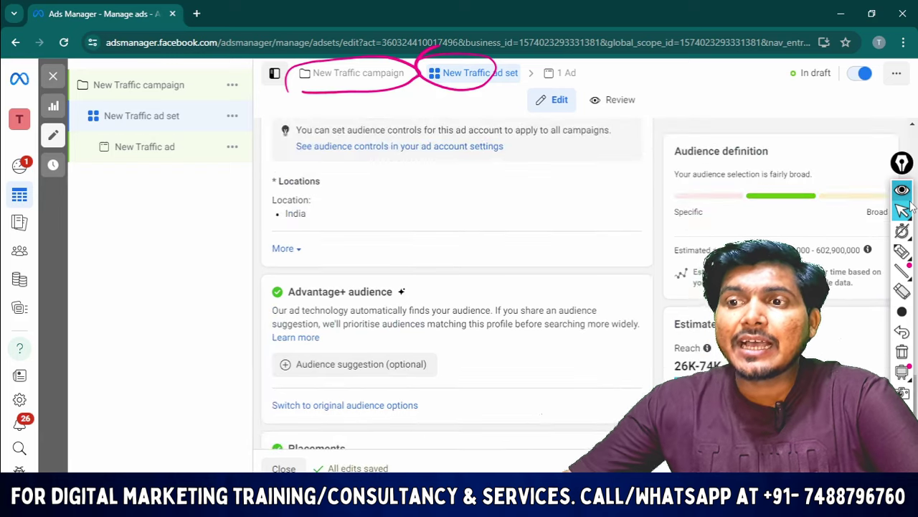
pyautogui.scroll(10, 907, 208)
# Step: Circle the ad level in the breadcrumb of the New Traffic ad set with the annotation pen
pyautogui.click(902, 291)
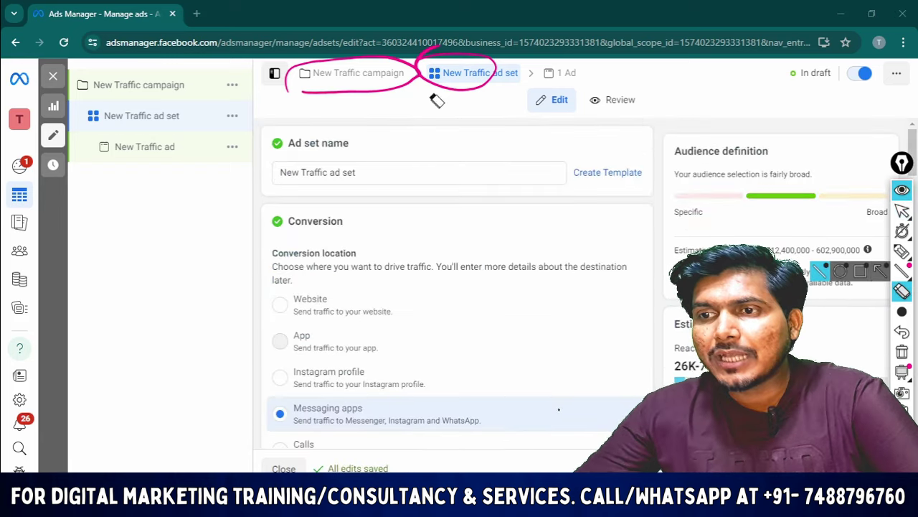
pyautogui.click(901, 230)
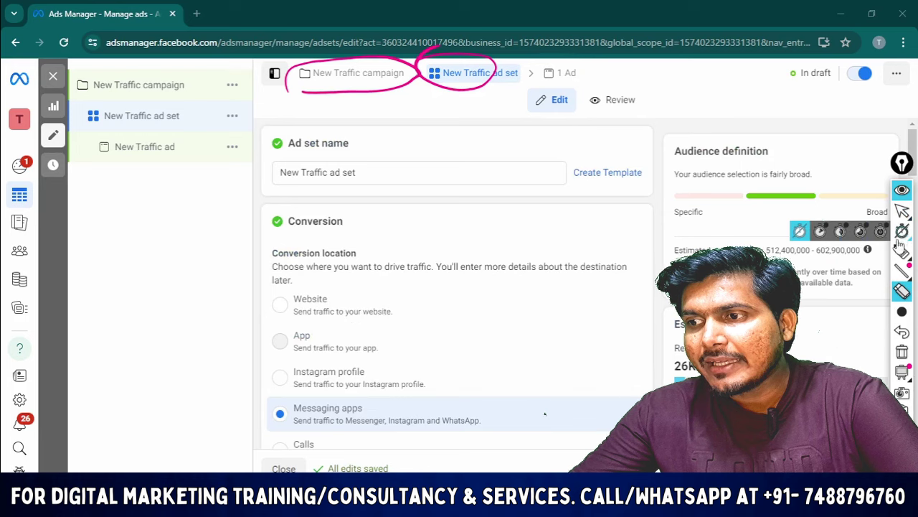
pyautogui.click(902, 251)
pyautogui.moveTo(536, 79)
pyautogui.mouseDown()
pyautogui.moveTo(589, 64)
pyautogui.moveTo(563, 100)
pyautogui.moveTo(554, 56)
pyautogui.mouseUp()
pyautogui.click(902, 251)
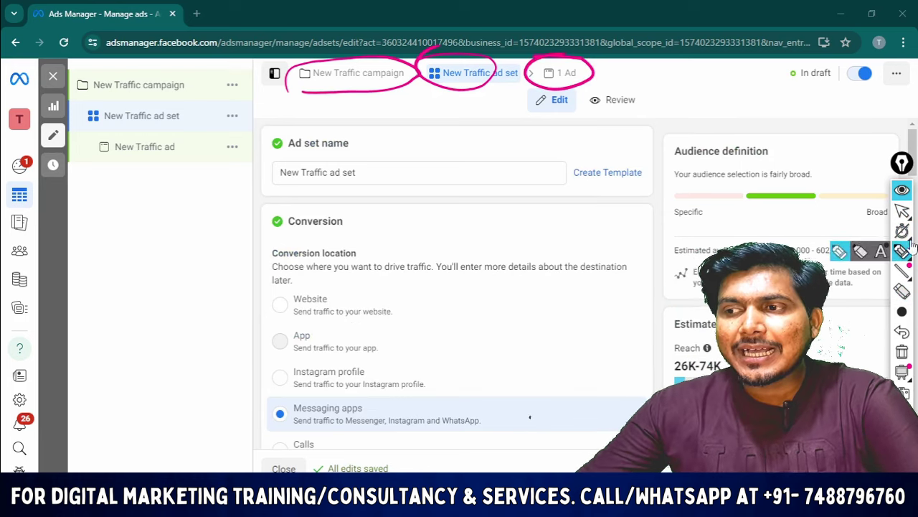
# Step: Open the New Traffic ad and review its identity, ad setup, creative, call to action, message template and tracking settings
pyautogui.click(901, 210)
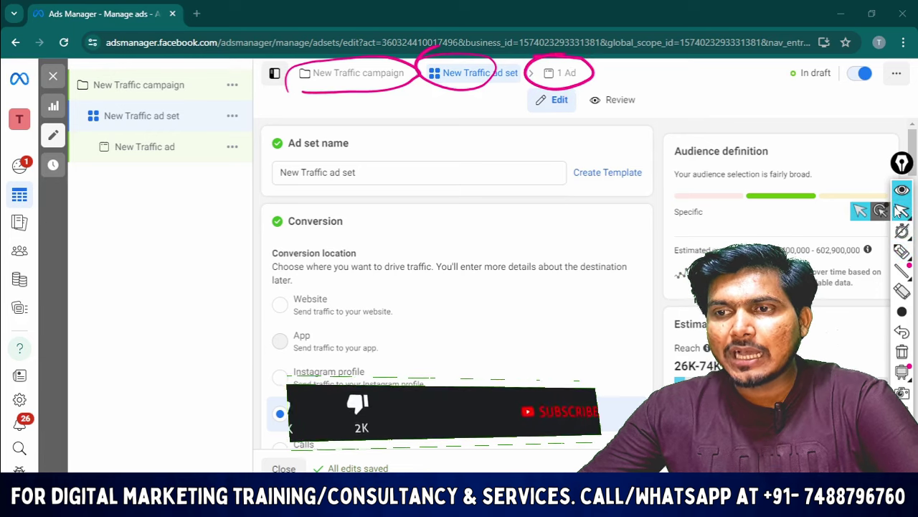
pyautogui.click(559, 73)
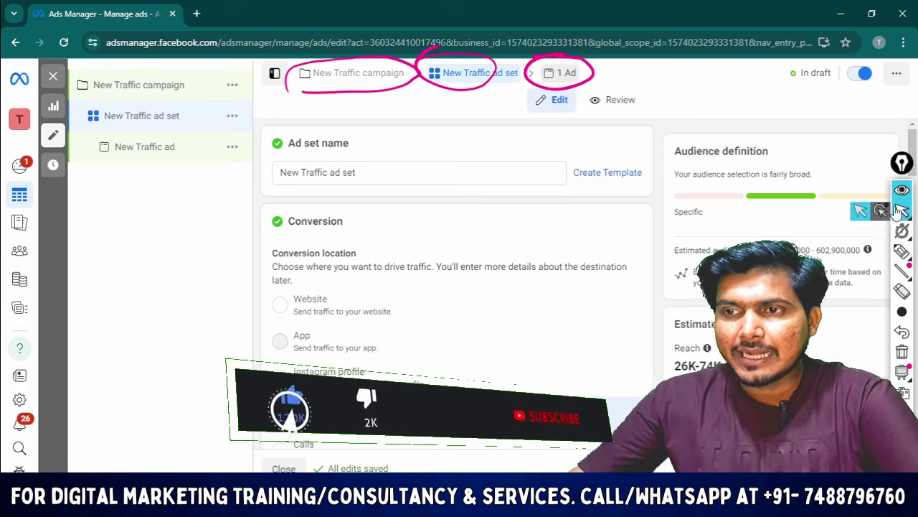
pyautogui.scroll(-3, 898, 211)
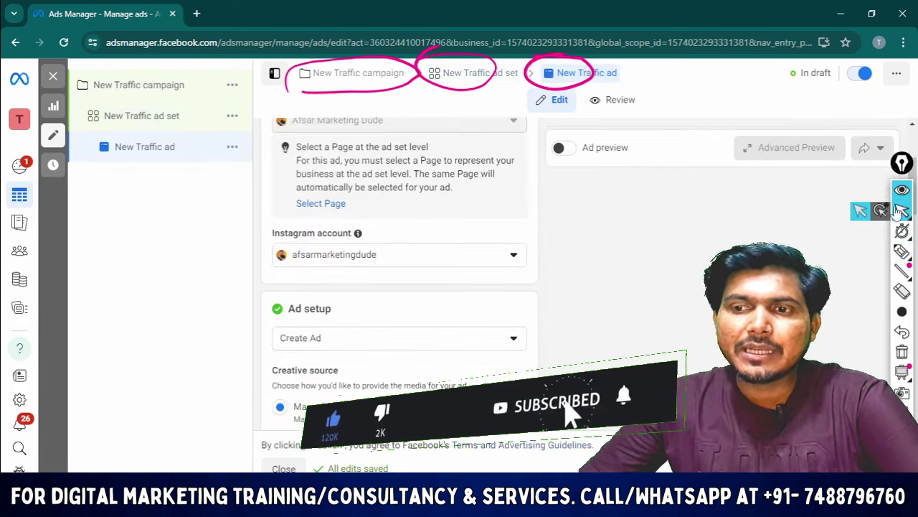
pyautogui.scroll(-10, 898, 211)
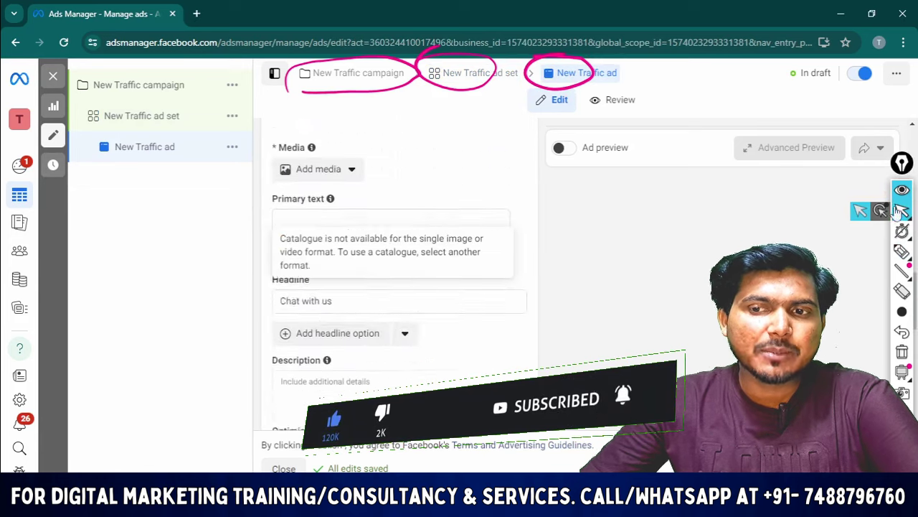
pyautogui.scroll(-10, 898, 211)
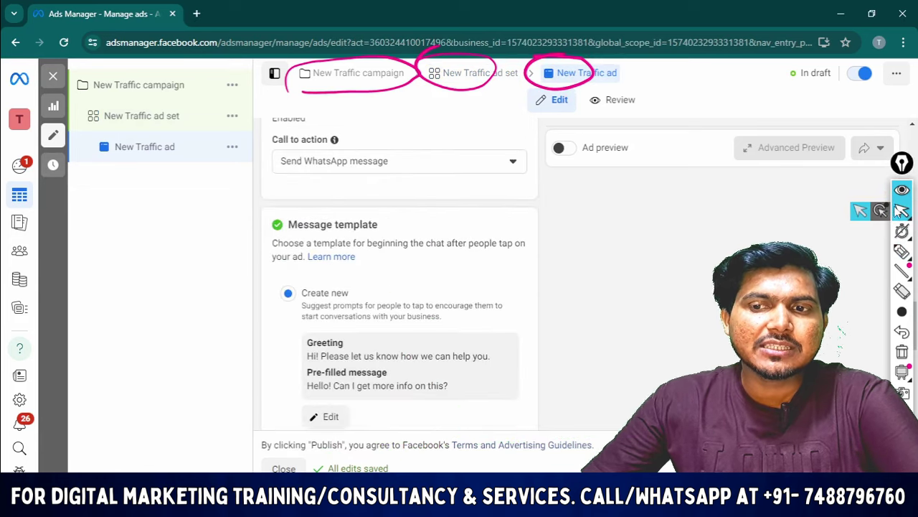
pyautogui.scroll(-1, 898, 211)
pyautogui.scroll(8, 900, 211)
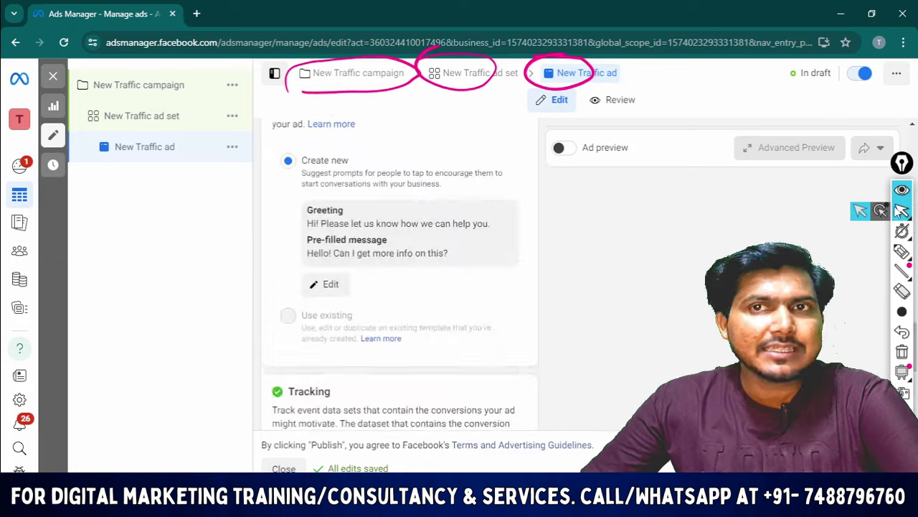
pyautogui.scroll(6, 899, 211)
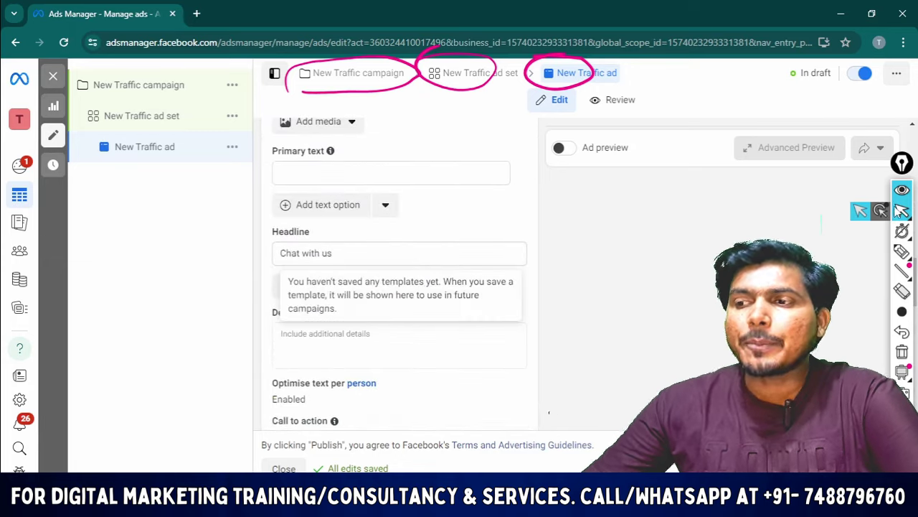
# Step: Underline the campaign, ad set and ad levels in the breadcrumb with the pen and circle the ad set level again
pyautogui.click(902, 250)
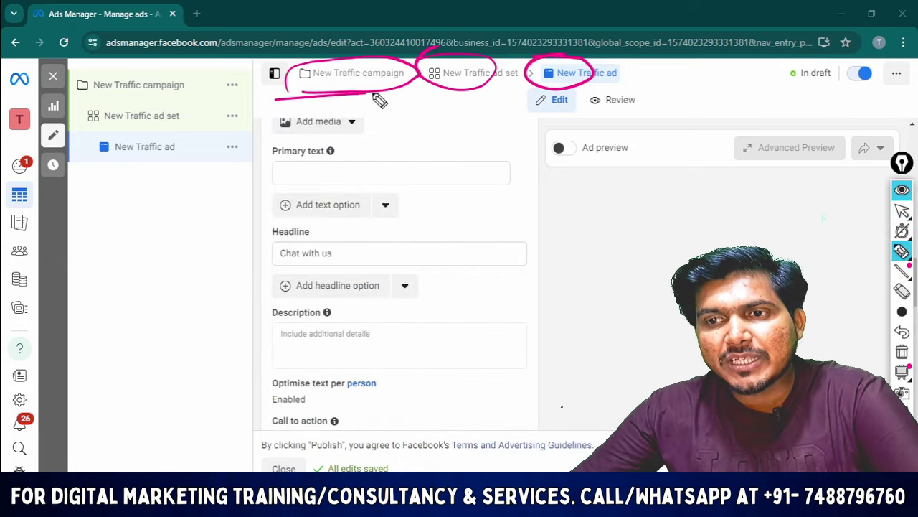
pyautogui.moveTo(429, 108); pyautogui.dragTo(592, 108)
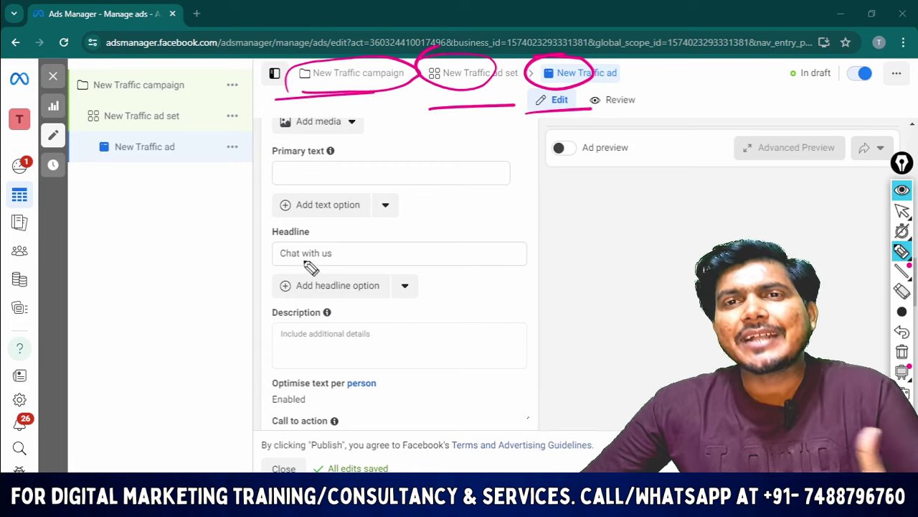
pyautogui.moveTo(280, 96)
pyautogui.mouseDown()
pyautogui.moveTo(365, 79)
pyautogui.moveTo(568, 100)
pyautogui.mouseUp()
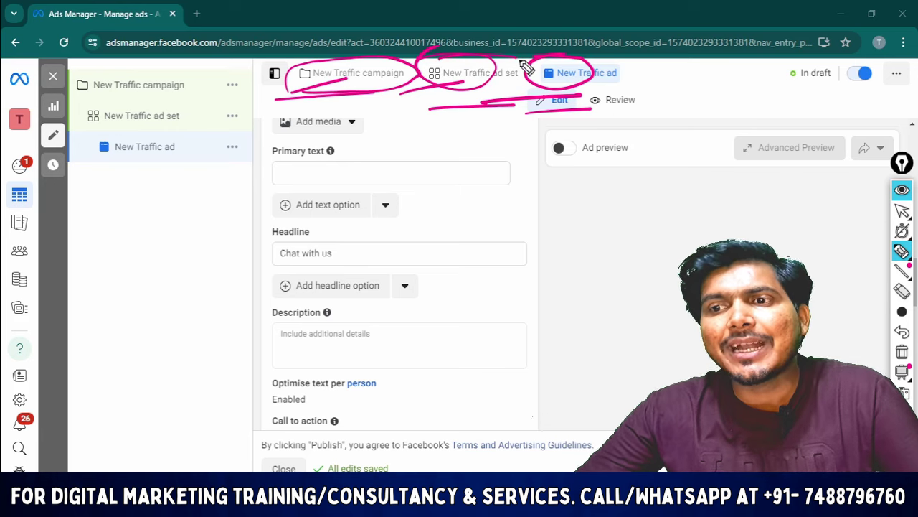
pyautogui.moveTo(528, 67); pyautogui.dragTo(417, 90)
# Step: Handwrite "multiple Ad set" over the ad settings with the pen and underline it
pyautogui.moveTo(432, 246)
pyautogui.mouseDown()
pyautogui.moveTo(455, 208)
pyautogui.moveTo(495, 205)
pyautogui.mouseUp()
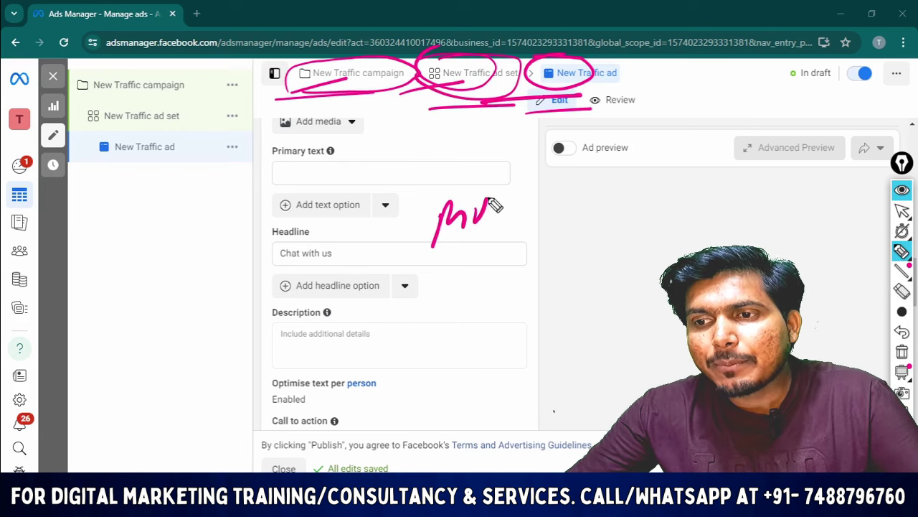
pyautogui.moveTo(509, 175); pyautogui.dragTo(506, 192)
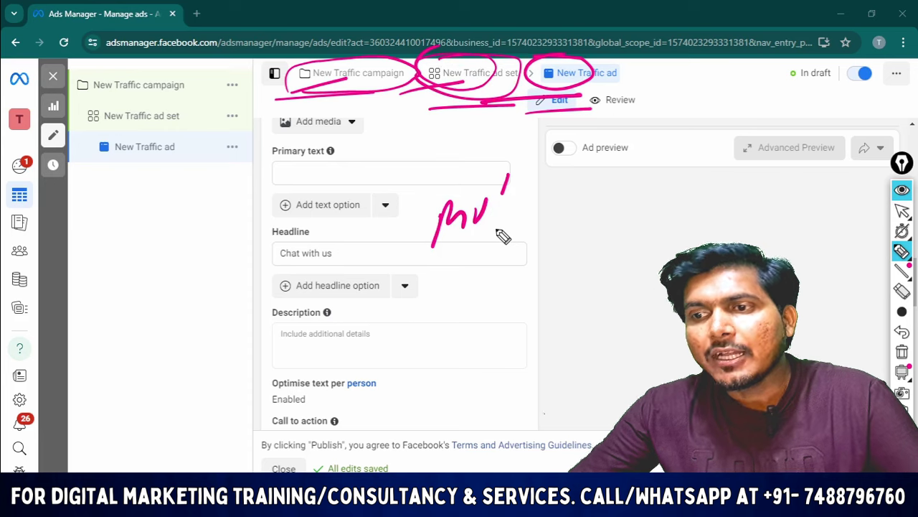
pyautogui.moveTo(493, 229); pyautogui.dragTo(592, 175)
pyautogui.moveTo(450, 318)
pyautogui.mouseDown()
pyautogui.moveTo(477, 274)
pyautogui.moveTo(632, 199)
pyautogui.moveTo(617, 240)
pyautogui.moveTo(648, 193)
pyautogui.mouseUp()
pyautogui.moveTo(653, 282); pyautogui.dragTo(451, 352)
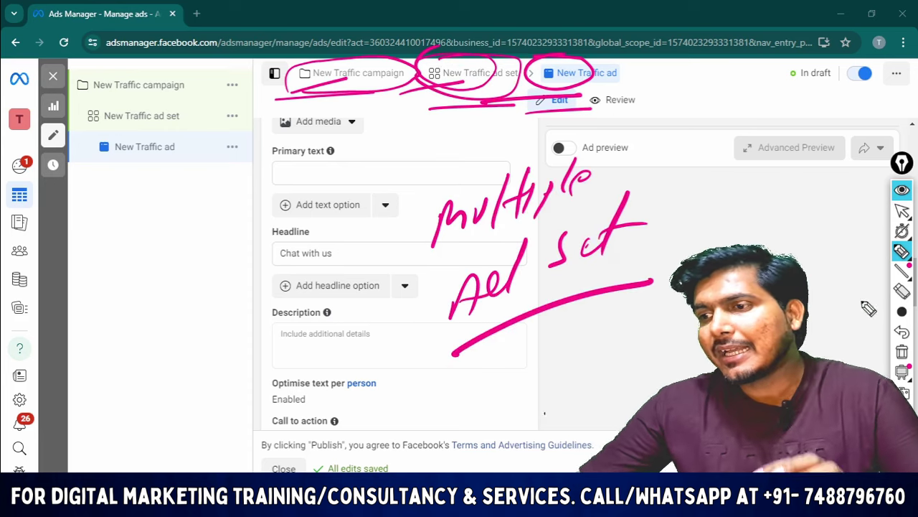
# Step: Clear the pen annotations and switch to a blank board in Microsoft Whiteboard
pyautogui.moveTo(902, 270)
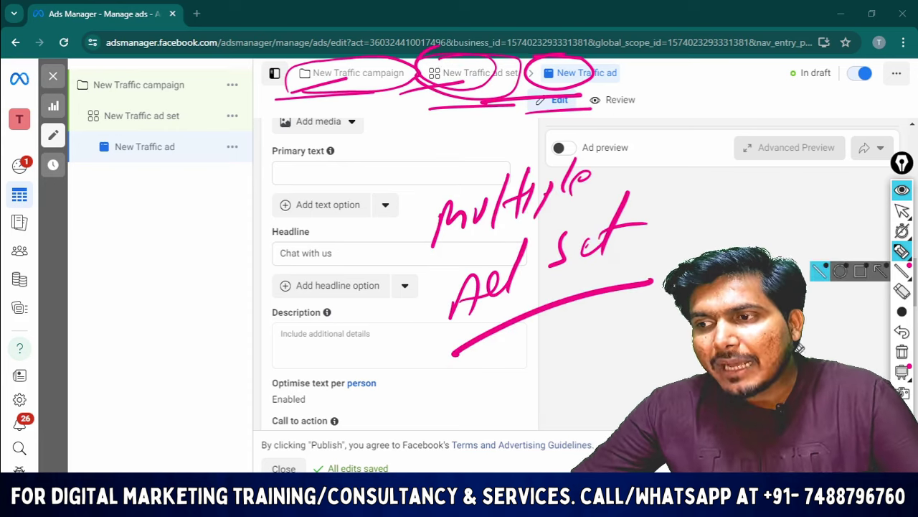
pyautogui.click(904, 209)
pyautogui.hotkey('alt', 'Tab')
pyautogui.click(902, 351)
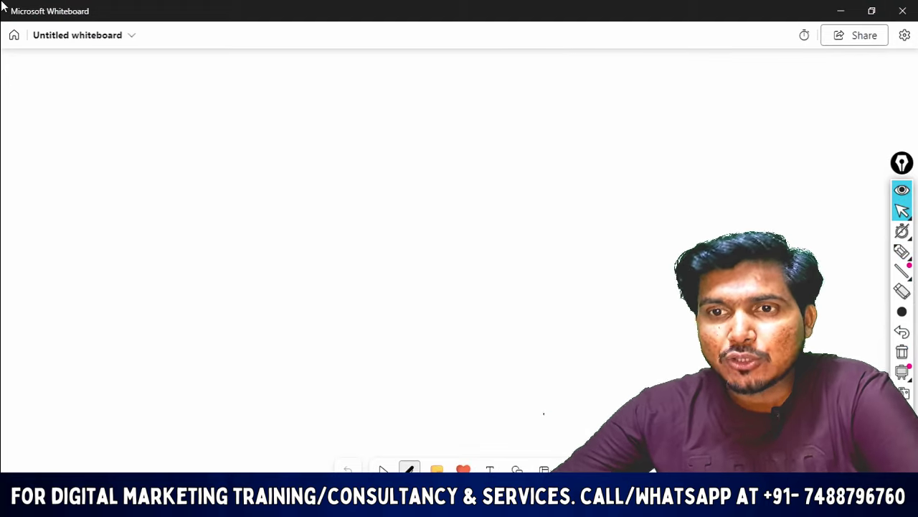
pyautogui.press('Escape')
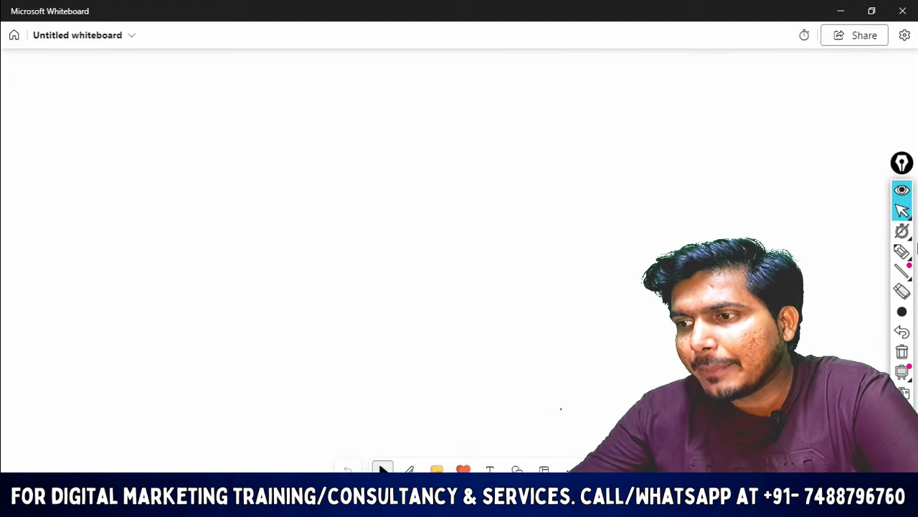
# Step: Handwrite an underlined "Campaign" heading near the upper edge of the board with "website Traffic" beside it
pyautogui.click(905, 249)
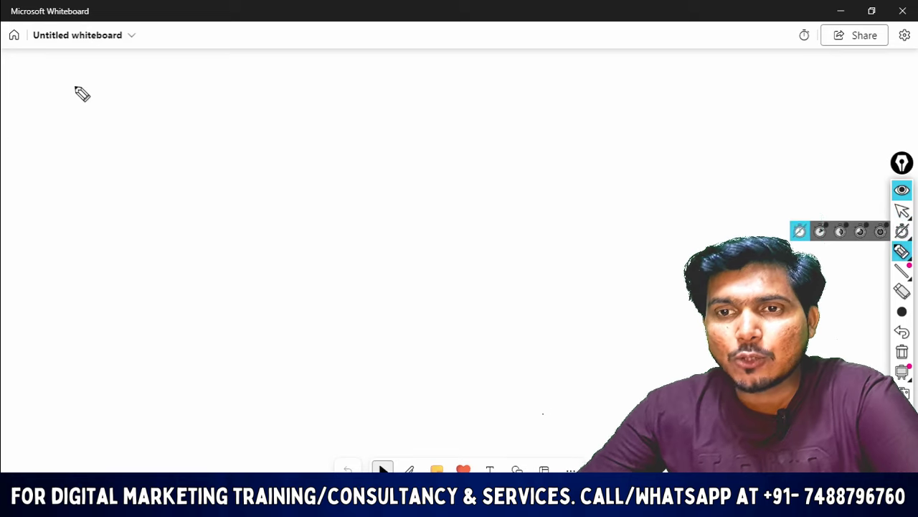
pyautogui.moveTo(187, 96)
pyautogui.mouseDown()
pyautogui.moveTo(193, 108)
pyautogui.moveTo(208, 104)
pyautogui.moveTo(289, 74)
pyautogui.moveTo(285, 66)
pyautogui.mouseUp()
pyautogui.moveTo(142, 143); pyautogui.dragTo(307, 95)
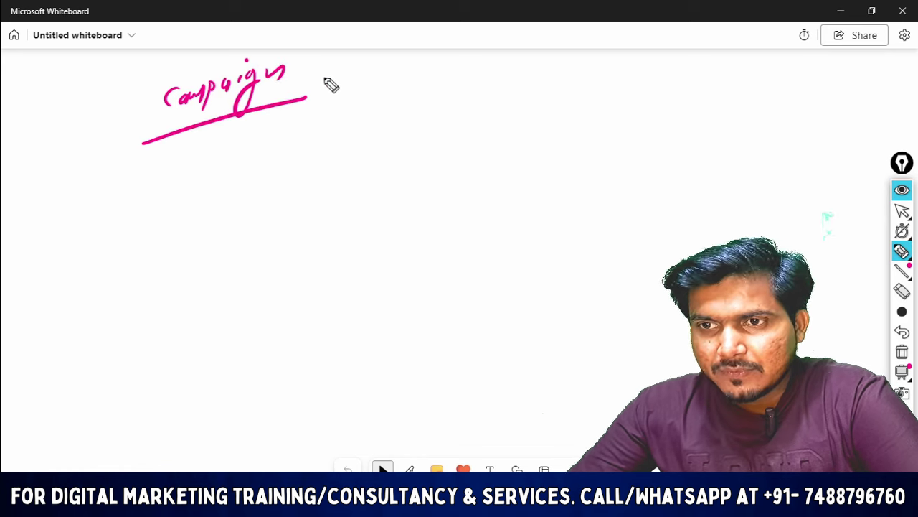
pyautogui.moveTo(329, 64)
pyautogui.mouseDown()
pyautogui.moveTo(409, 67)
pyautogui.moveTo(434, 50)
pyautogui.mouseUp()
pyautogui.click(360, 91)
pyautogui.moveTo(358, 120)
pyautogui.mouseDown()
pyautogui.moveTo(404, 94)
pyautogui.moveTo(472, 94)
pyautogui.mouseUp()
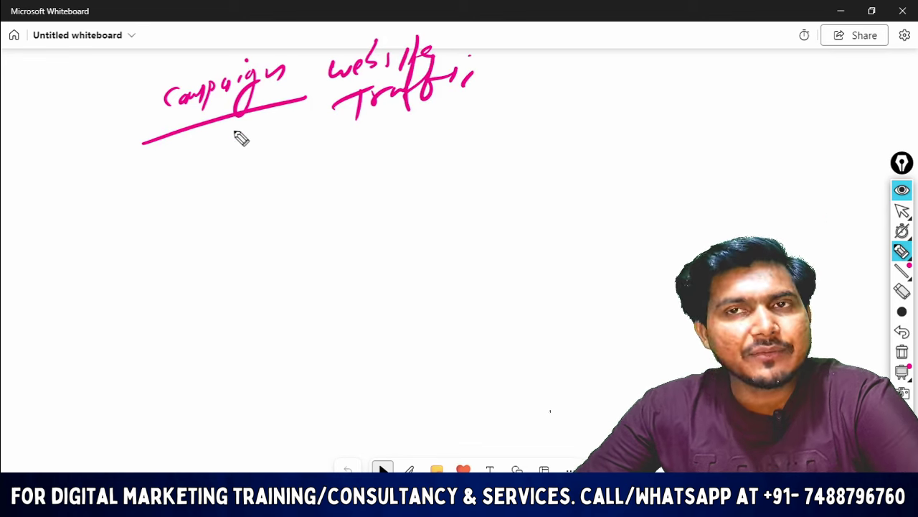
# Step: Draw two arrow branches below the Campaign heading and label the first one "Campaign" with a circled "DM Training"
pyautogui.moveTo(244, 119)
pyautogui.mouseDown()
pyautogui.moveTo(248, 163)
pyautogui.moveTo(53, 221)
pyautogui.moveTo(67, 230)
pyautogui.mouseUp()
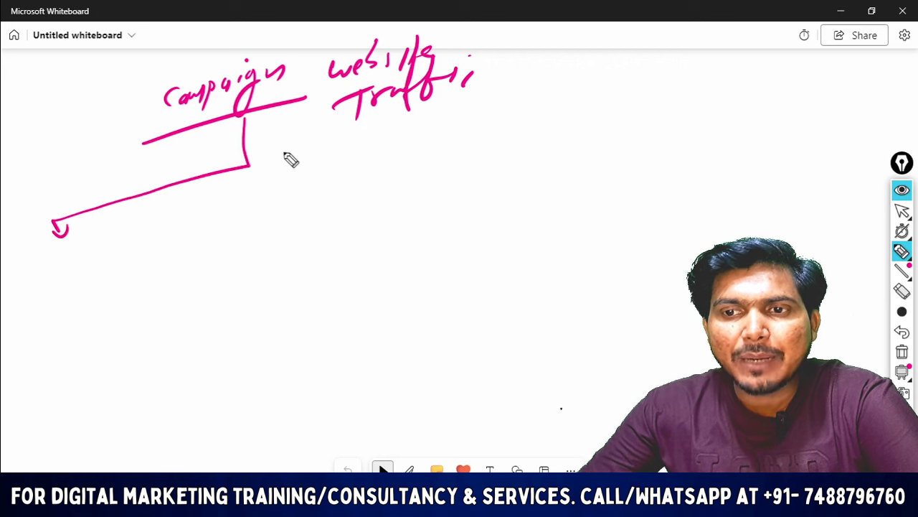
pyautogui.moveTo(250, 167)
pyautogui.mouseDown()
pyautogui.moveTo(414, 121)
pyautogui.moveTo(439, 144)
pyautogui.mouseUp()
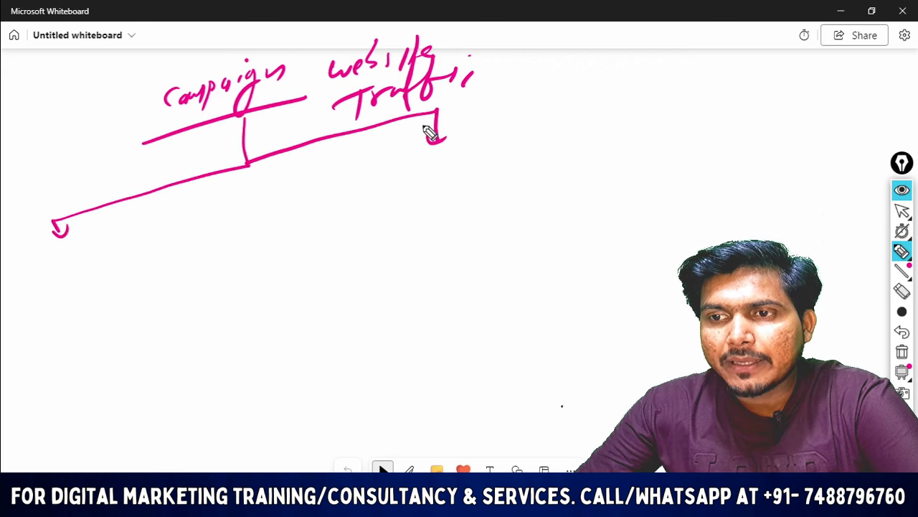
pyautogui.moveTo(41, 262)
pyautogui.mouseDown()
pyautogui.moveTo(55, 271)
pyautogui.moveTo(88, 265)
pyautogui.moveTo(117, 241)
pyautogui.moveTo(105, 229)
pyautogui.mouseUp()
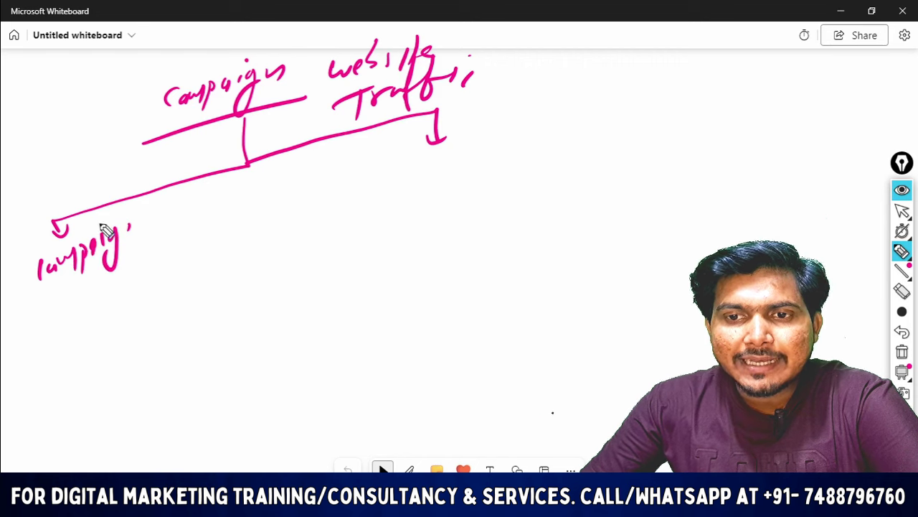
pyautogui.moveTo(62, 300)
pyautogui.mouseDown()
pyautogui.moveTo(78, 311)
pyautogui.moveTo(113, 297)
pyautogui.moveTo(86, 348)
pyautogui.moveTo(136, 318)
pyautogui.moveTo(96, 377)
pyautogui.moveTo(179, 335)
pyautogui.moveTo(72, 294)
pyautogui.moveTo(57, 341)
pyautogui.mouseUp()
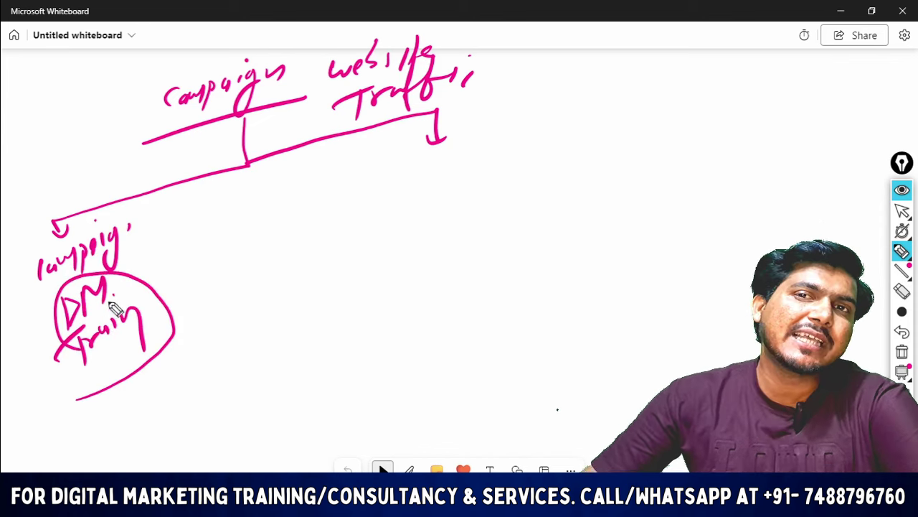
# Step: Add age, gender, location and demographic branches to the circled DM Training note
pyautogui.moveTo(136, 272)
pyautogui.mouseDown()
pyautogui.moveTo(197, 213)
pyautogui.moveTo(192, 225)
pyautogui.mouseUp()
pyautogui.moveTo(174, 274)
pyautogui.mouseDown()
pyautogui.moveTo(201, 283)
pyautogui.moveTo(246, 256)
pyautogui.moveTo(260, 260)
pyautogui.mouseUp()
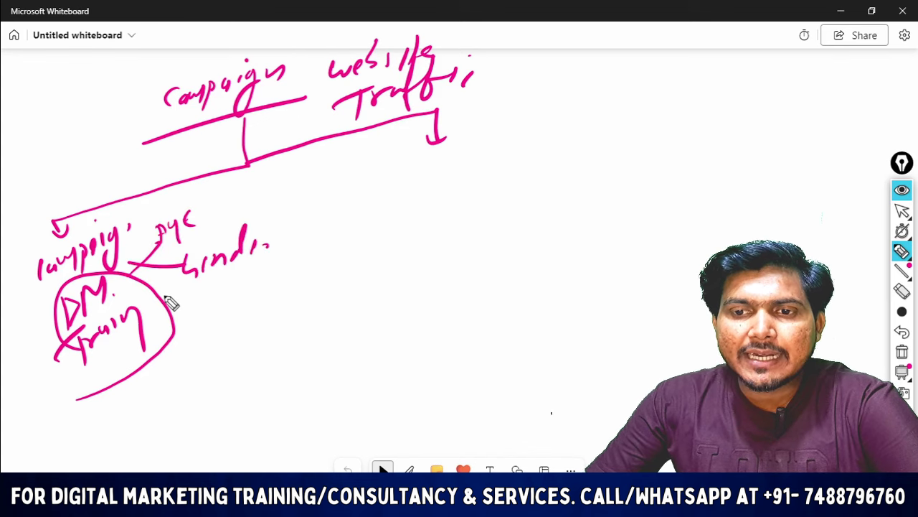
pyautogui.moveTo(162, 296)
pyautogui.mouseDown()
pyautogui.moveTo(244, 307)
pyautogui.moveTo(287, 281)
pyautogui.mouseUp()
pyautogui.moveTo(172, 334)
pyautogui.mouseDown()
pyautogui.moveTo(205, 347)
pyautogui.moveTo(268, 338)
pyautogui.moveTo(285, 368)
pyautogui.mouseUp()
pyautogui.moveTo(294, 331); pyautogui.dragTo(331, 308)
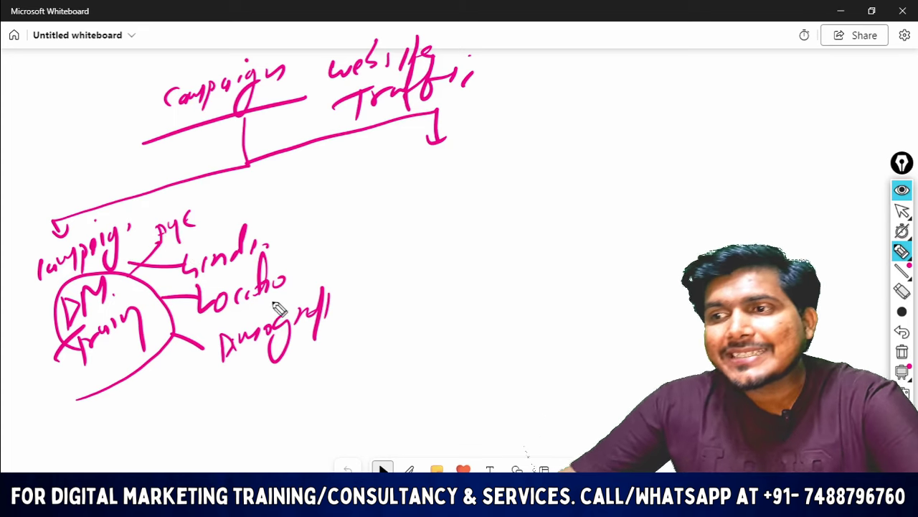
# Step: Write Google, FB Ad, SEO and WP beside the diagram, and undo the accidental clearing of the drawing
pyautogui.moveTo(569, 64)
pyautogui.mouseDown()
pyautogui.moveTo(560, 84)
pyautogui.moveTo(642, 72)
pyautogui.moveTo(582, 121)
pyautogui.moveTo(621, 113)
pyautogui.moveTo(616, 129)
pyautogui.moveTo(689, 112)
pyautogui.moveTo(591, 153)
pyautogui.moveTo(619, 168)
pyautogui.moveTo(651, 137)
pyautogui.mouseUp()
pyautogui.moveTo(727, 106)
pyautogui.mouseDown()
pyautogui.moveTo(753, 126)
pyautogui.moveTo(776, 108)
pyautogui.mouseUp()
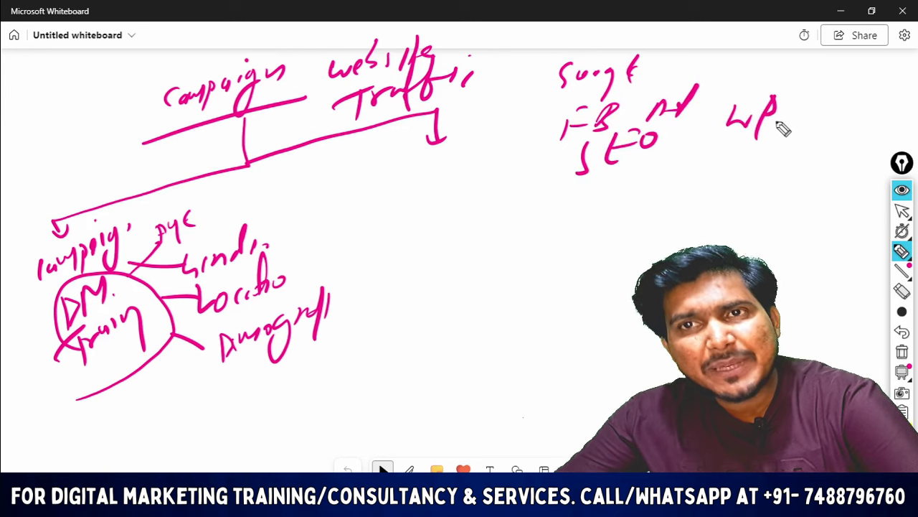
pyautogui.click(902, 355)
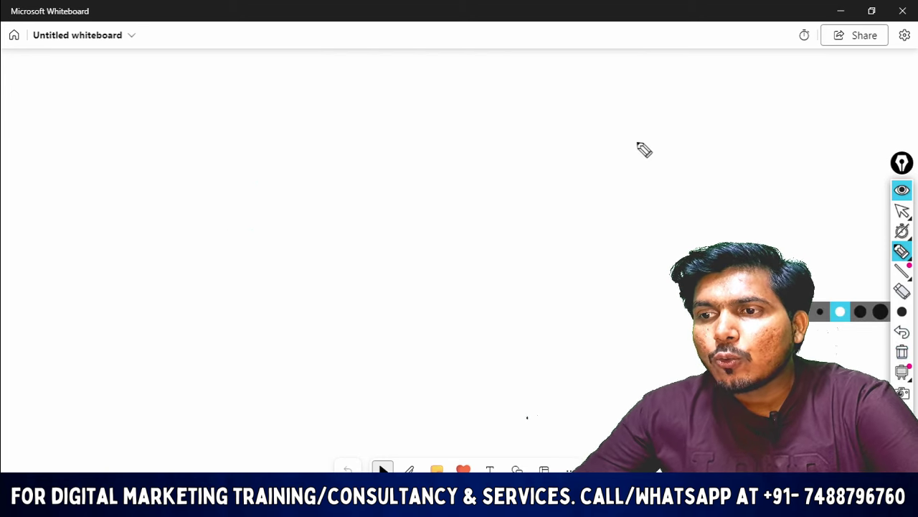
pyautogui.click(902, 251)
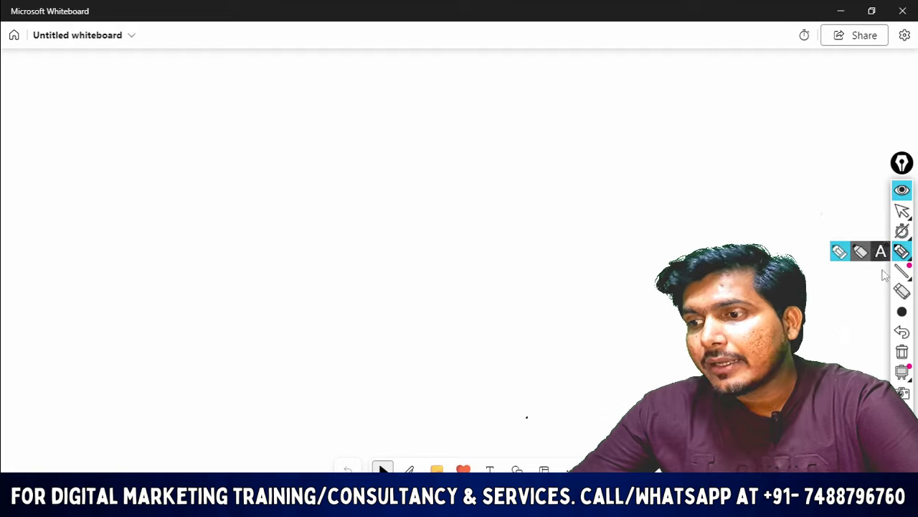
pyautogui.click(902, 332)
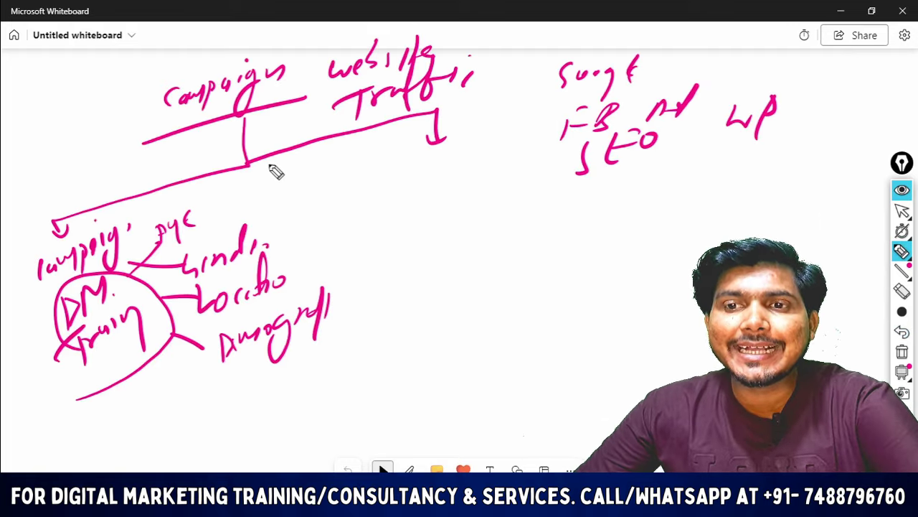
# Step: List FB Ad, Google Ad, SEO Ad and WP Ad under the Campaign heading's second branch and draw a line separating the targeting notes
pyautogui.moveTo(263, 167)
pyautogui.mouseDown()
pyautogui.moveTo(280, 182)
pyautogui.moveTo(296, 181)
pyautogui.moveTo(307, 164)
pyautogui.moveTo(309, 174)
pyautogui.moveTo(342, 164)
pyautogui.mouseUp()
pyautogui.moveTo(300, 198)
pyautogui.mouseDown()
pyautogui.moveTo(297, 213)
pyautogui.moveTo(328, 213)
pyautogui.moveTo(373, 152)
pyautogui.mouseUp()
pyautogui.moveTo(305, 221)
pyautogui.mouseDown()
pyautogui.moveTo(295, 247)
pyautogui.moveTo(332, 219)
pyautogui.moveTo(375, 205)
pyautogui.moveTo(382, 178)
pyautogui.mouseUp()
pyautogui.moveTo(310, 245)
pyautogui.mouseDown()
pyautogui.moveTo(365, 242)
pyautogui.moveTo(394, 227)
pyautogui.mouseUp()
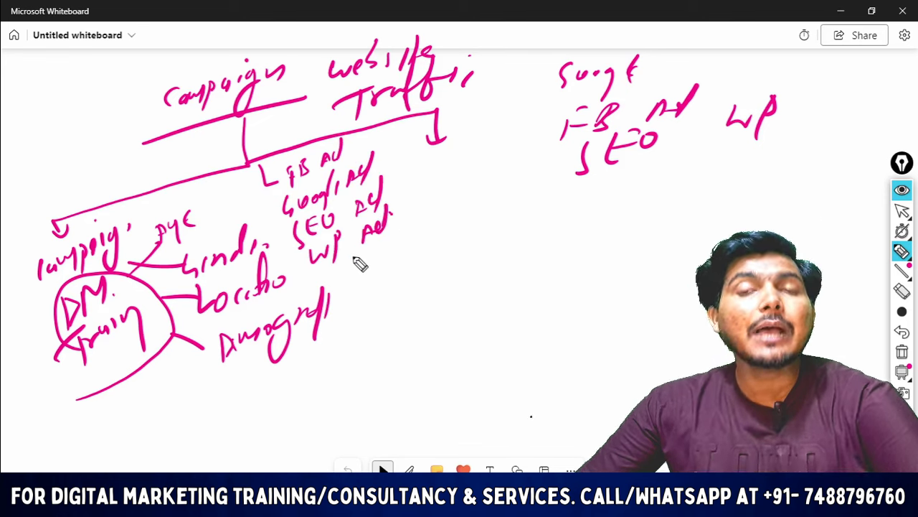
pyautogui.moveTo(233, 185)
pyautogui.mouseDown()
pyautogui.moveTo(301, 274)
pyautogui.moveTo(349, 300)
pyautogui.moveTo(333, 345)
pyautogui.mouseUp()
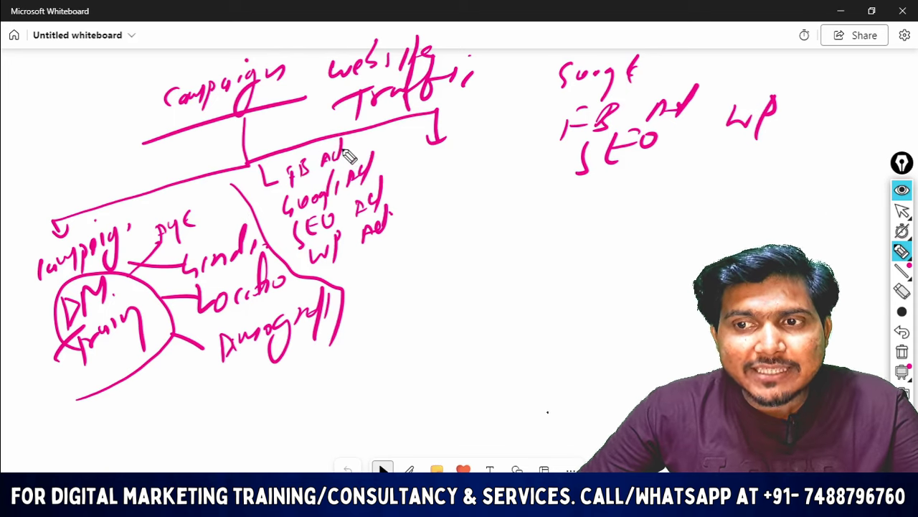
# Step: Draw lines from the FB Ad and Google Ad entries to their own "Ad" notes and circle the first one
pyautogui.moveTo(351, 151)
pyautogui.mouseDown()
pyautogui.moveTo(394, 146)
pyautogui.moveTo(463, 160)
pyautogui.moveTo(457, 156)
pyautogui.moveTo(486, 134)
pyautogui.moveTo(474, 165)
pyautogui.moveTo(488, 149)
pyautogui.mouseUp()
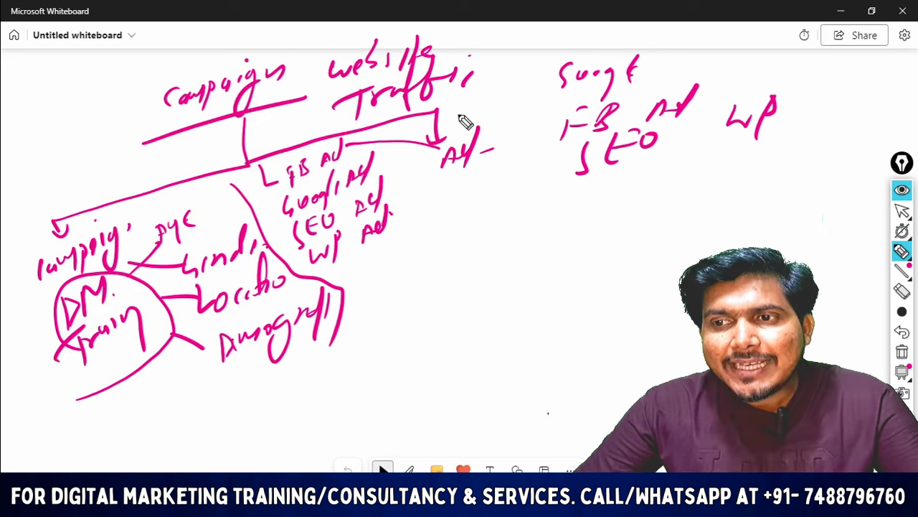
pyautogui.moveTo(445, 128)
pyautogui.mouseDown()
pyautogui.moveTo(484, 176)
pyautogui.moveTo(470, 127)
pyautogui.mouseUp()
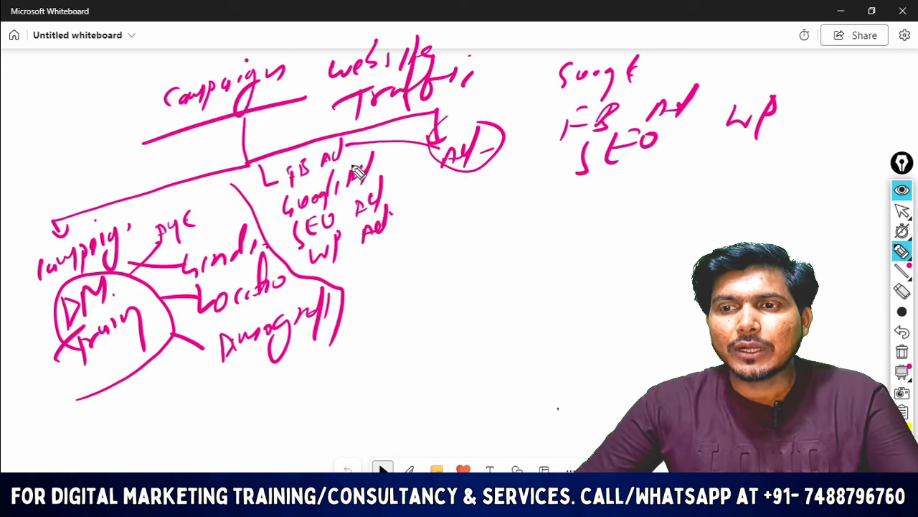
pyautogui.moveTo(372, 176)
pyautogui.mouseDown()
pyautogui.moveTo(424, 198)
pyautogui.moveTo(482, 177)
pyautogui.moveTo(505, 196)
pyautogui.moveTo(529, 180)
pyautogui.moveTo(525, 214)
pyautogui.mouseUp()
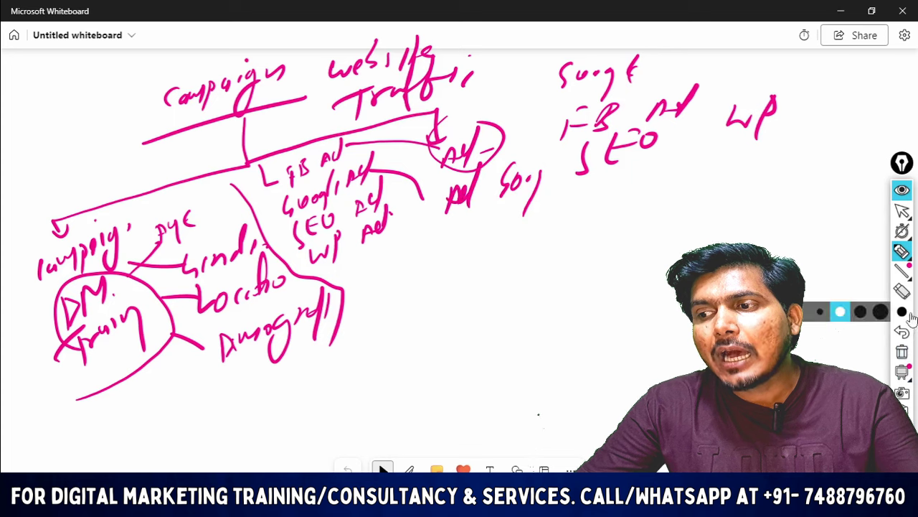
# Step: Erase the separate Google, FB Ad, SEO and WP notes beside the diagram
pyautogui.click(902, 291)
pyautogui.moveTo(605, 124)
pyautogui.mouseDown()
pyautogui.moveTo(595, 131)
pyautogui.moveTo(609, 91)
pyautogui.moveTo(652, 90)
pyautogui.moveTo(730, 123)
pyautogui.moveTo(679, 126)
pyautogui.mouseUp()
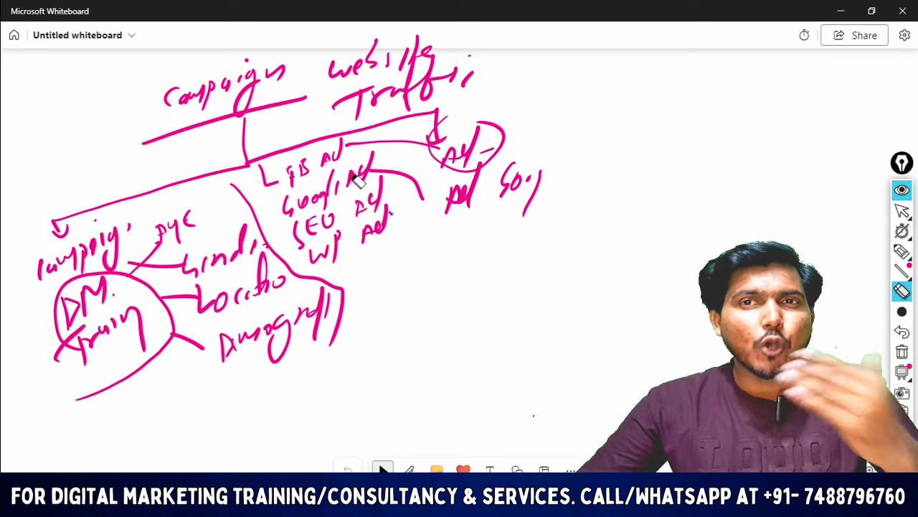
# Step: Erase the "Ad" beside SEO, link that entry to a new "Ad copy" note, and bracket the FB, Google and SEO entries
pyautogui.moveTo(366, 216); pyautogui.dragTo(422, 228)
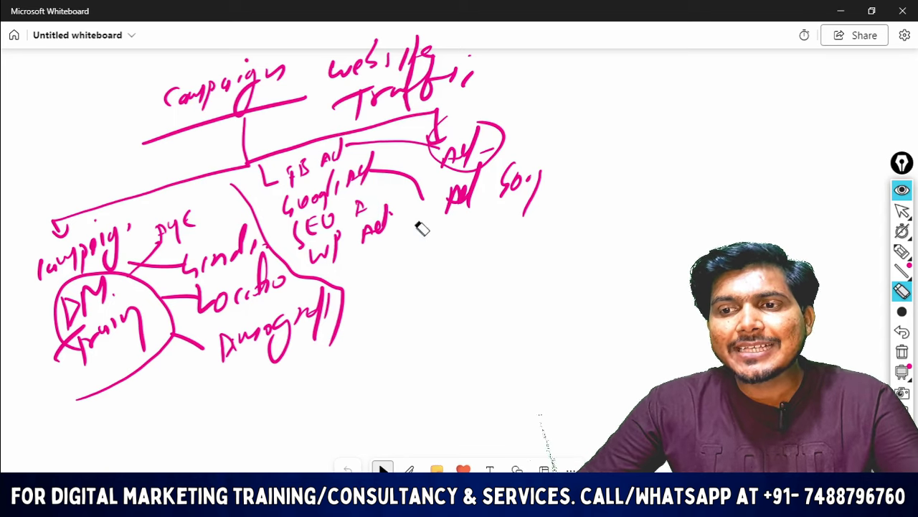
pyautogui.click(901, 251)
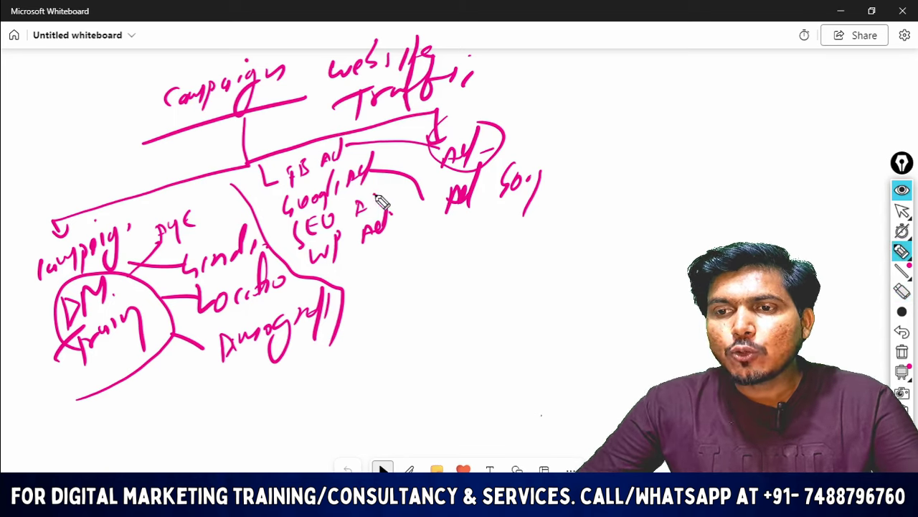
pyautogui.moveTo(374, 195); pyautogui.dragTo(463, 213)
pyautogui.moveTo(494, 239)
pyautogui.mouseDown()
pyautogui.moveTo(533, 211)
pyautogui.moveTo(693, 203)
pyautogui.mouseUp()
pyautogui.moveTo(276, 188)
pyautogui.mouseDown()
pyautogui.moveTo(308, 238)
pyautogui.moveTo(368, 237)
pyautogui.mouseUp()
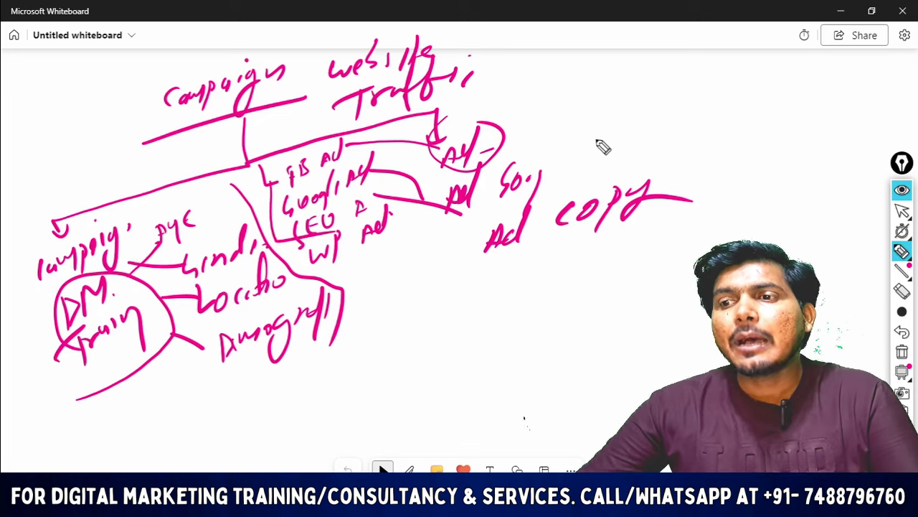
# Step: Write an underlined note above "Ad copy" with a small note beneath it, and circle the FB Ad entry in the list
pyautogui.moveTo(581, 88)
pyautogui.mouseDown()
pyautogui.moveTo(600, 103)
pyautogui.moveTo(646, 66)
pyautogui.mouseUp()
pyautogui.moveTo(573, 133); pyautogui.dragTo(711, 112)
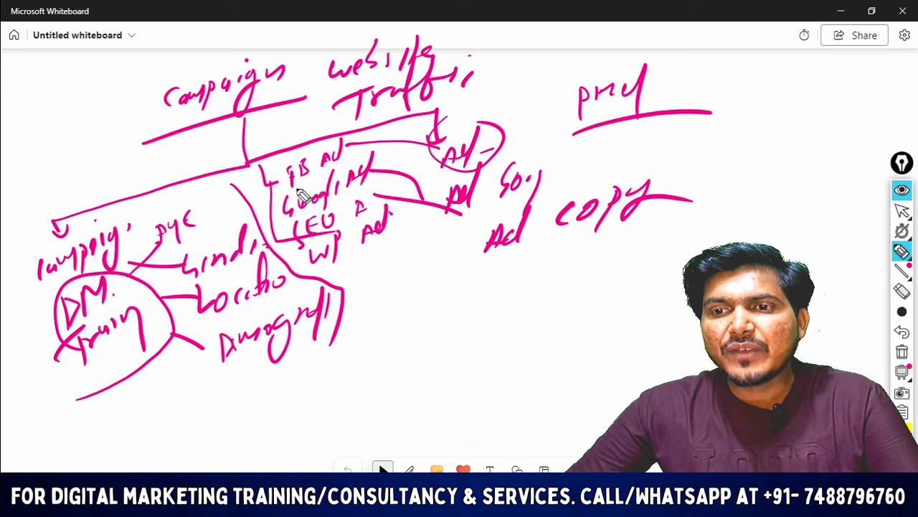
pyautogui.moveTo(301, 195)
pyautogui.mouseDown()
pyautogui.moveTo(375, 157)
pyautogui.moveTo(427, 143)
pyautogui.moveTo(437, 154)
pyautogui.mouseUp()
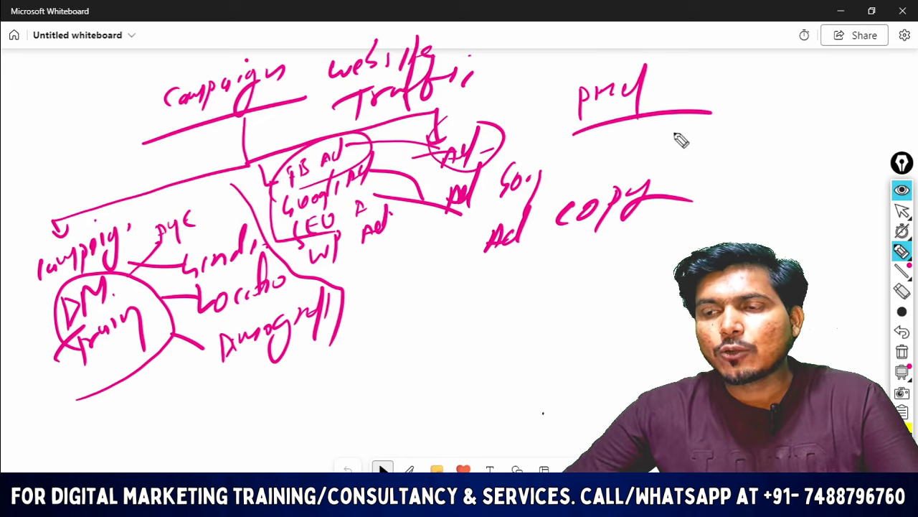
pyautogui.moveTo(687, 132); pyautogui.dragTo(691, 142)
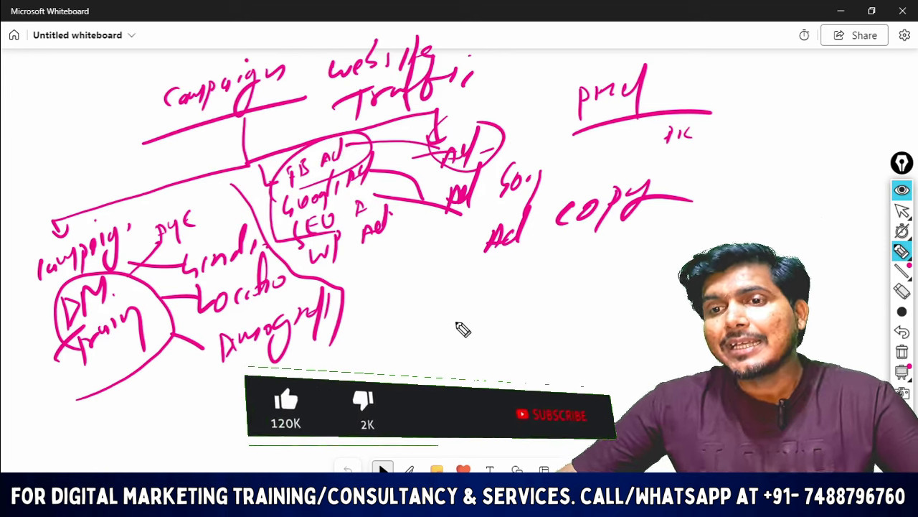
# Step: Write an underlined "FB Ad" heading below the diagram, branch it into video and image, and circle the image note
pyautogui.moveTo(437, 333)
pyautogui.mouseDown()
pyautogui.moveTo(435, 345)
pyautogui.moveTo(467, 344)
pyautogui.moveTo(495, 328)
pyautogui.moveTo(501, 366)
pyautogui.mouseUp()
pyautogui.moveTo(406, 385); pyautogui.dragTo(520, 345)
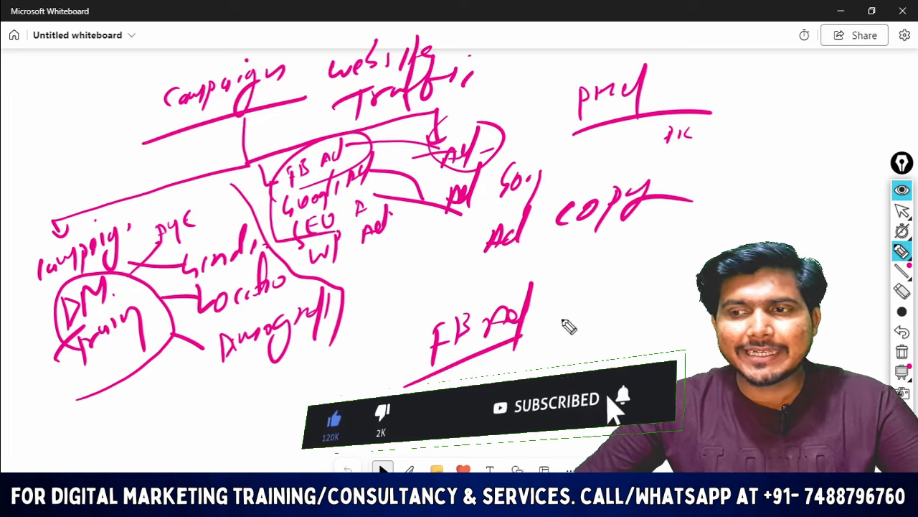
pyautogui.moveTo(559, 315)
pyautogui.mouseDown()
pyautogui.moveTo(649, 309)
pyautogui.moveTo(660, 285)
pyautogui.mouseUp()
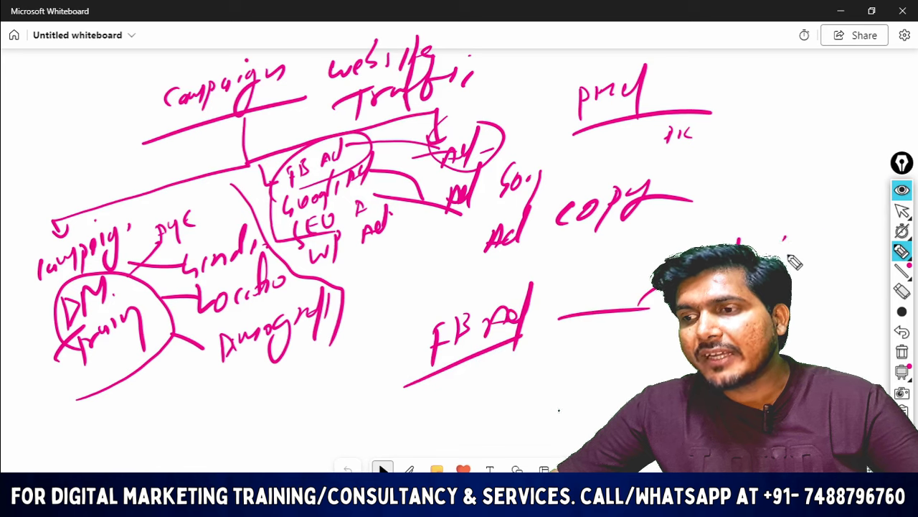
pyautogui.moveTo(836, 248); pyautogui.dragTo(853, 231)
pyautogui.moveTo(560, 315); pyautogui.dragTo(618, 371)
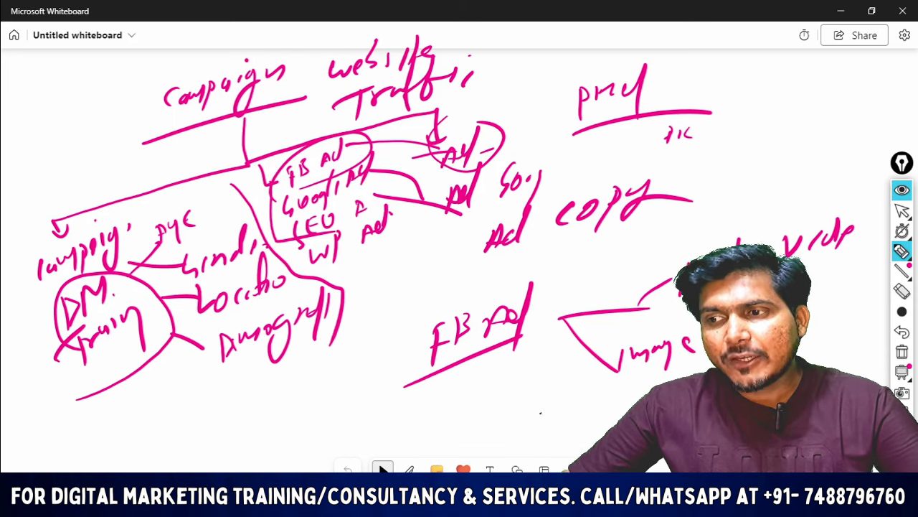
pyautogui.moveTo(637, 390); pyautogui.dragTo(664, 373)
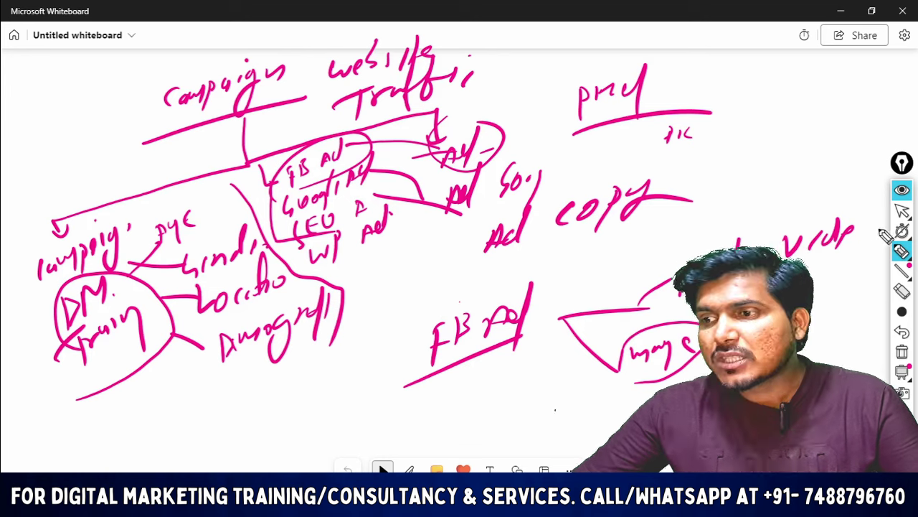
# Step: Switch to Ads Manager, clear the leftover drawing, and draw a line under the campaign, ad set and ad names in the breadcrumb
pyautogui.click(902, 210)
pyautogui.hotkey('alt', 'Tab')
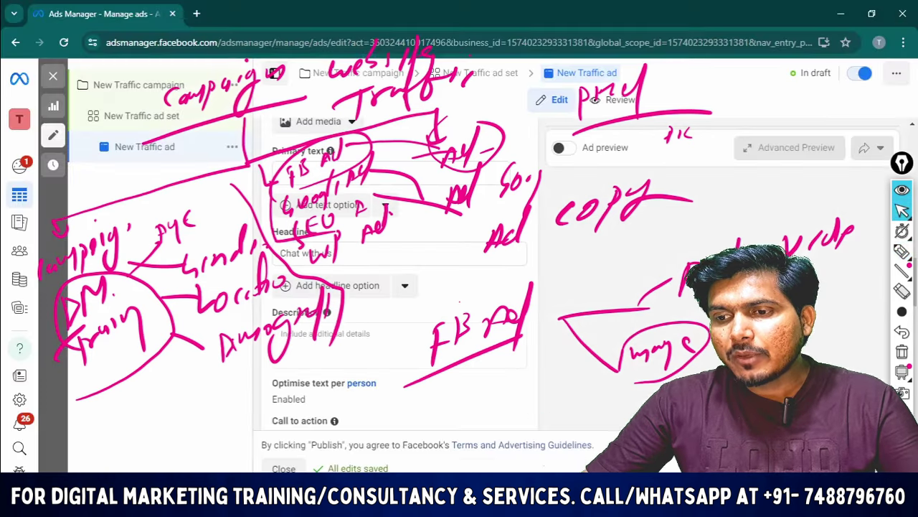
pyautogui.click(902, 352)
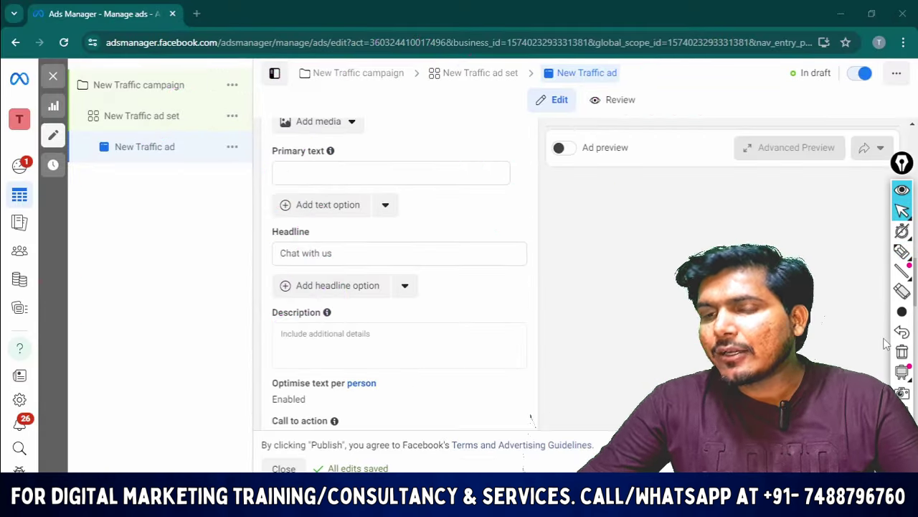
pyautogui.click(902, 251)
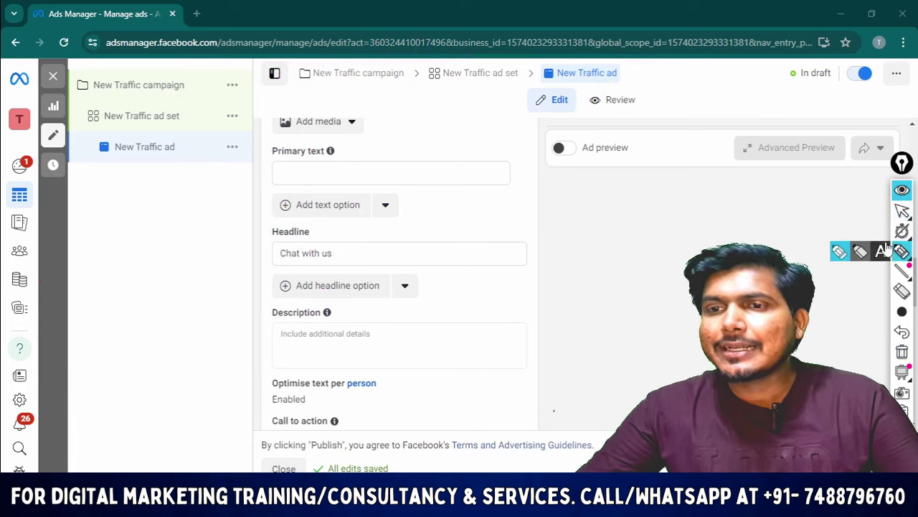
pyautogui.moveTo(301, 87); pyautogui.dragTo(598, 93)
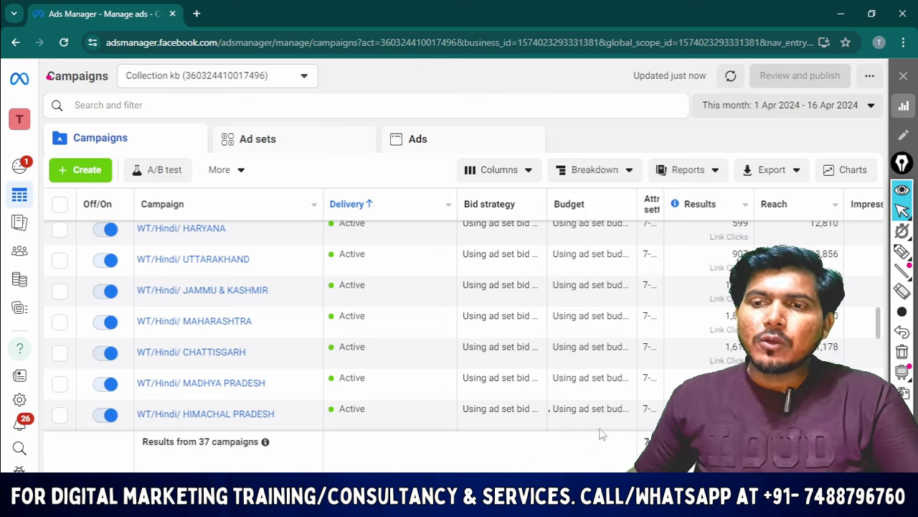
# Step: Find the "Website Traffic/ Hindi/23/03/24" campaign in the campaigns list and open its ad sets
pyautogui.scroll(-6, 222, 302)
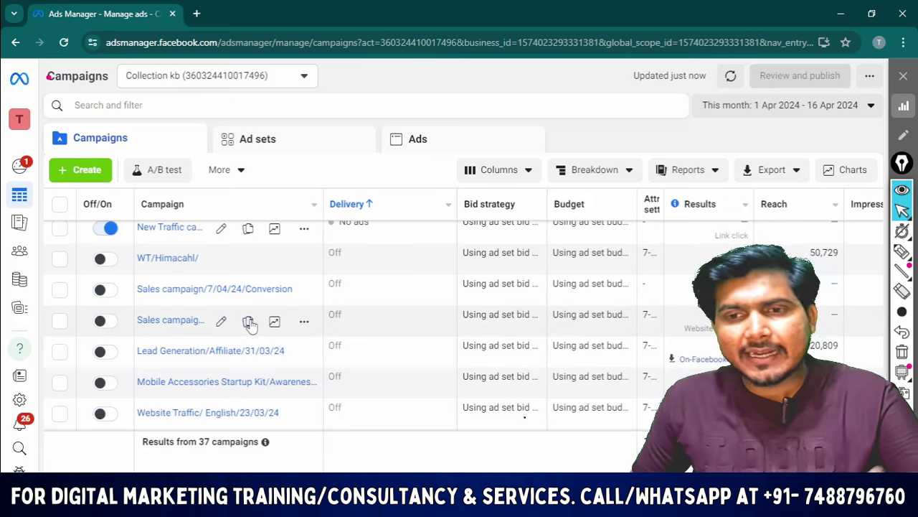
pyautogui.scroll(-2, 231, 375)
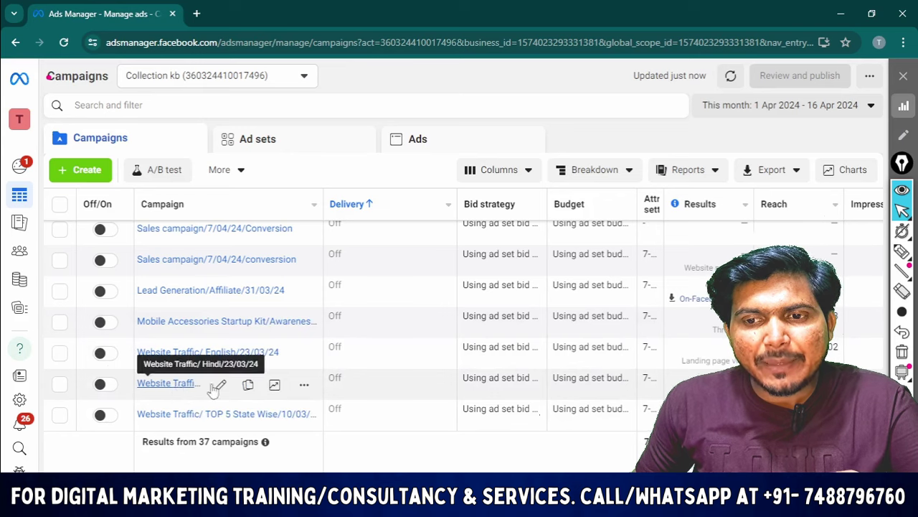
pyautogui.click(158, 383)
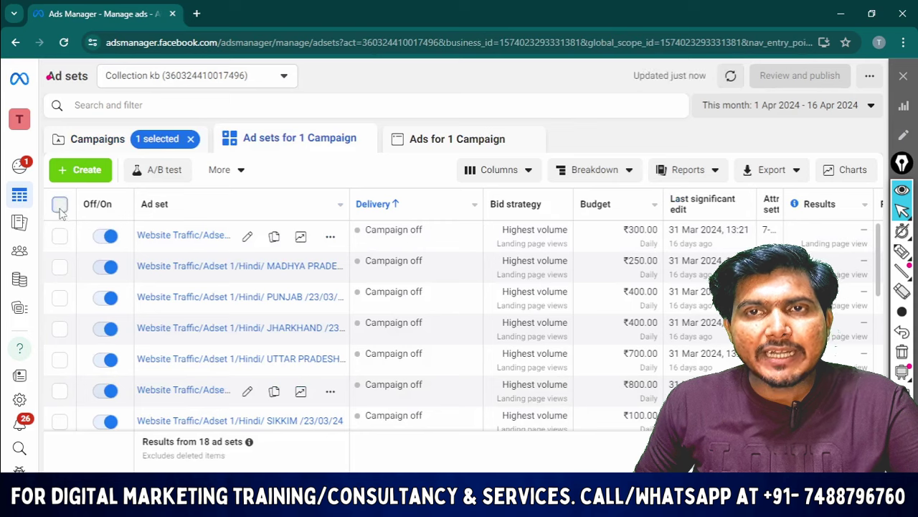
# Step: Select all of the campaign's ad sets, clear the selection, and look through the state-wise ad sets
pyautogui.click(59, 206)
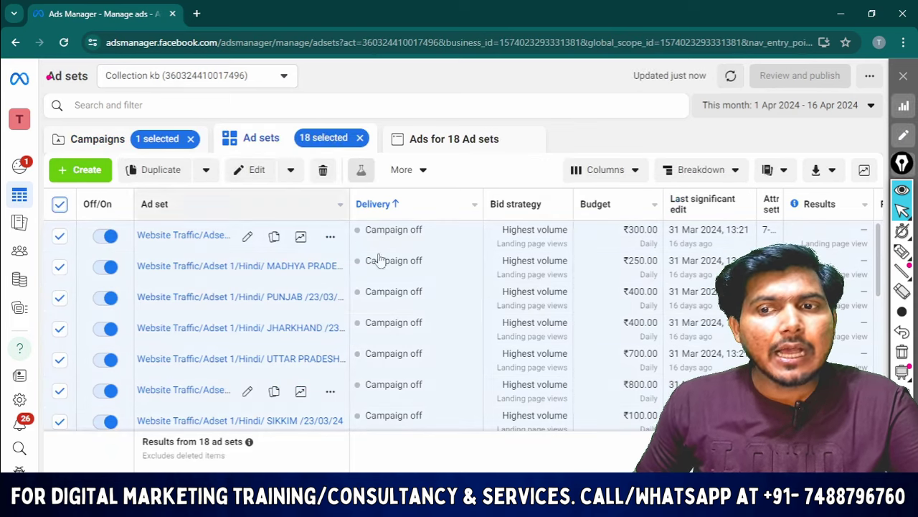
pyautogui.click(60, 205)
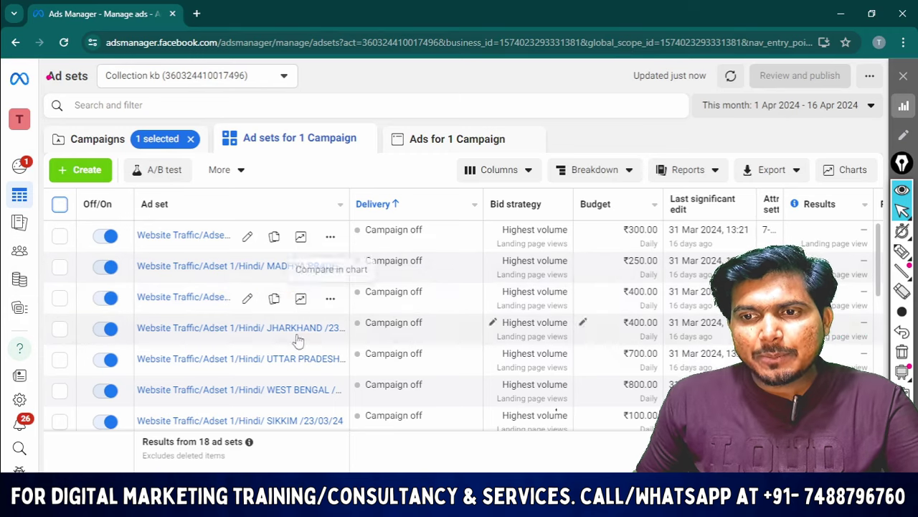
pyautogui.scroll(-4, 337, 373)
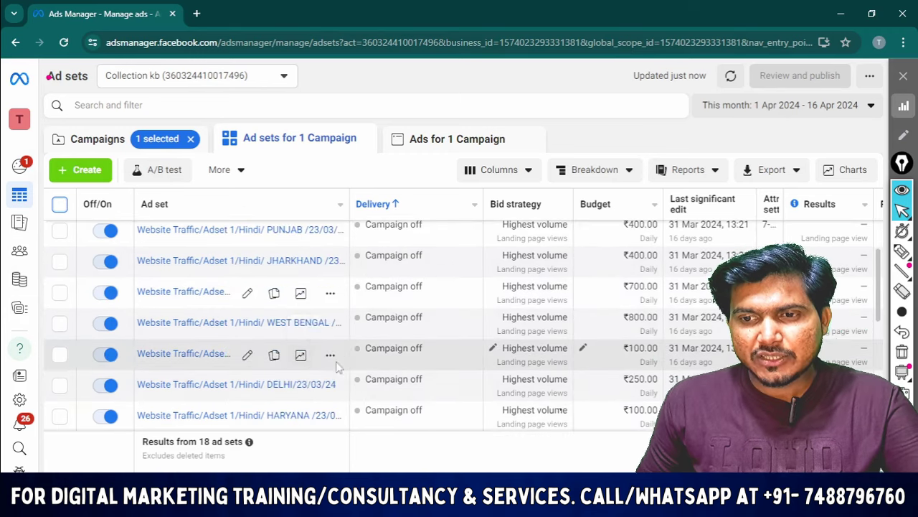
pyautogui.scroll(-4, 334, 405)
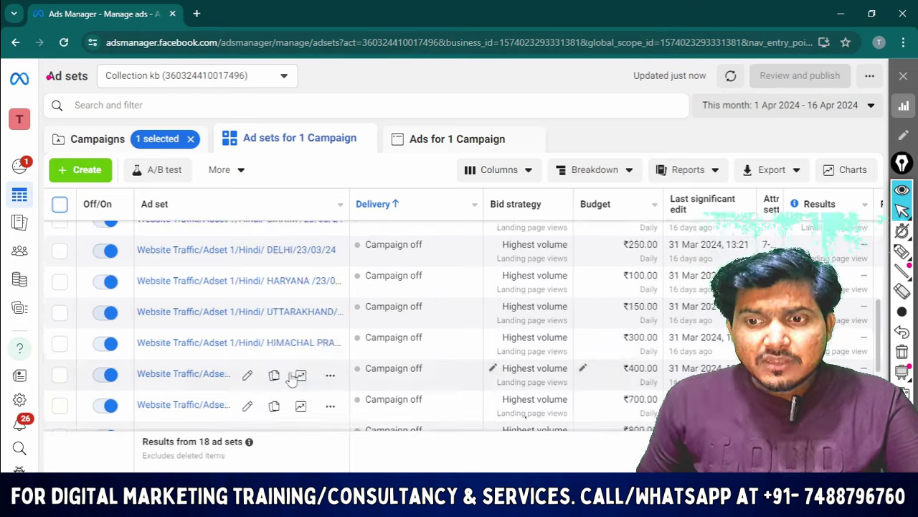
pyautogui.scroll(8, 344, 322)
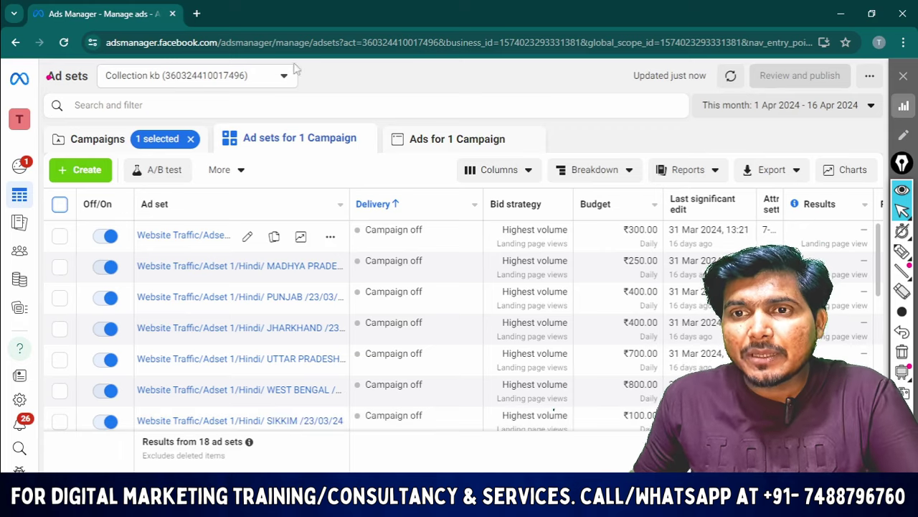
# Step: Open the bookmarked THE COLLECTION website in a new browser tab
pyautogui.click(199, 16)
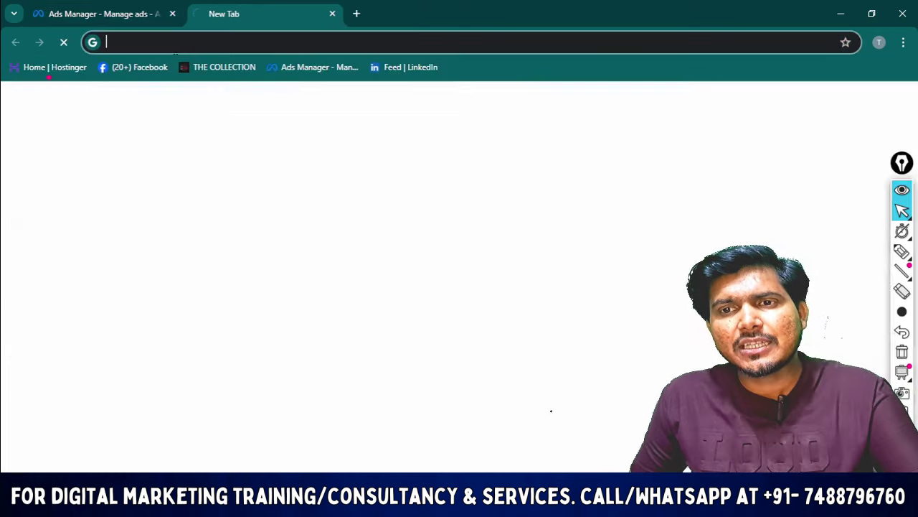
pyautogui.click(205, 68)
pyautogui.click(141, 8)
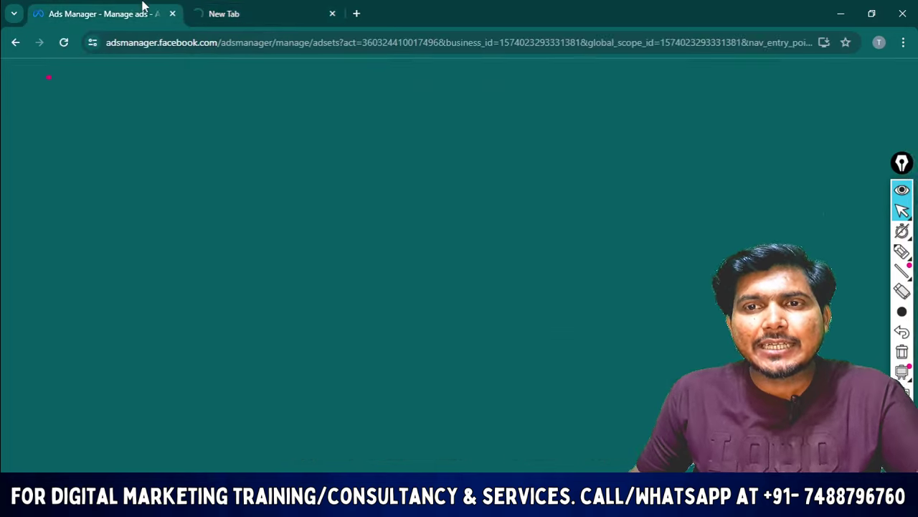
pyautogui.click(256, 9)
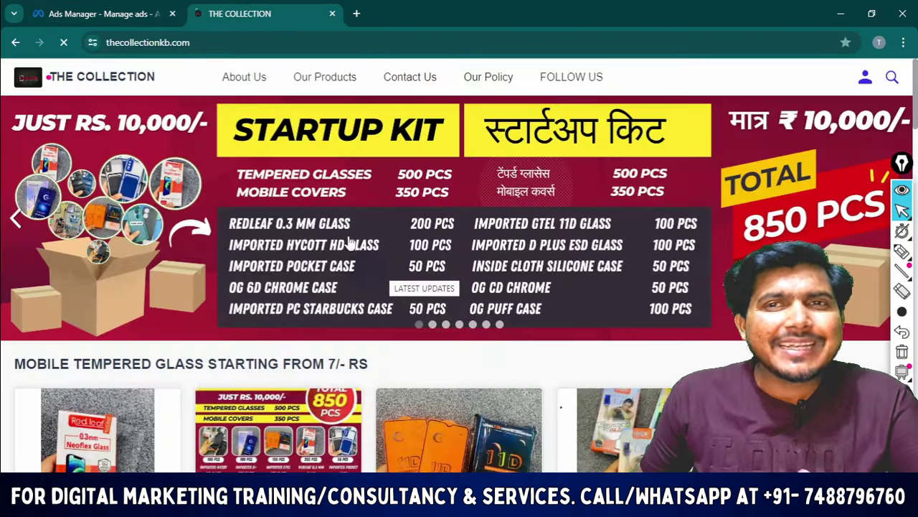
# Step: Examine the Startup Kit banner and the mobile tempered glass products with their prices on THE COLLECTION home page
pyautogui.scroll(-3, 349, 241)
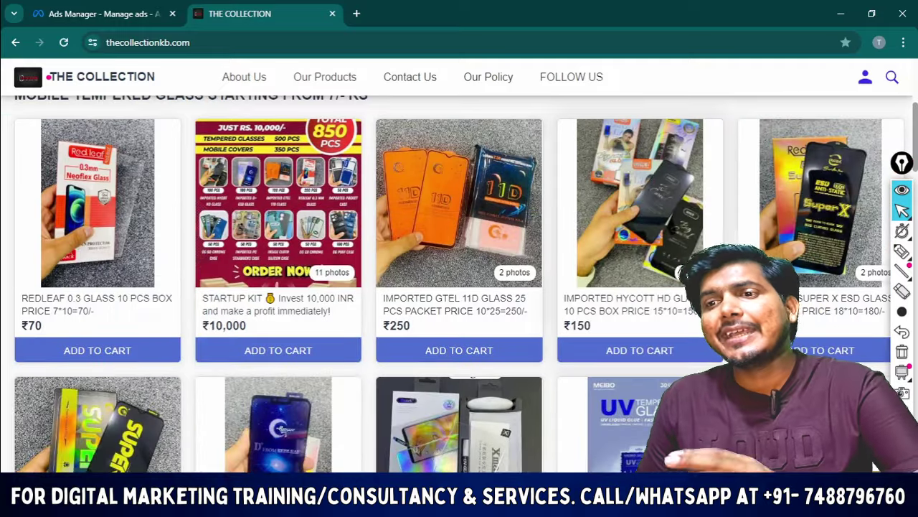
pyautogui.scroll(3, 666, 291)
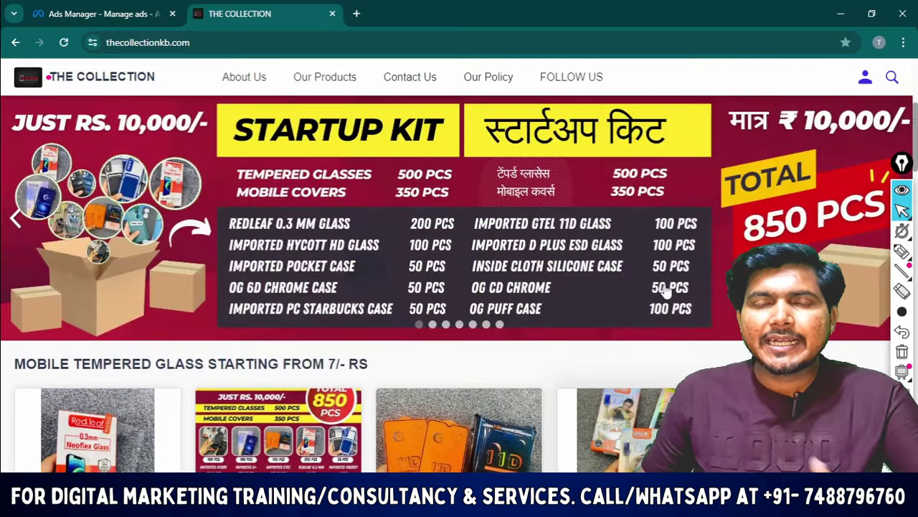
pyautogui.scroll(-6, 581, 281)
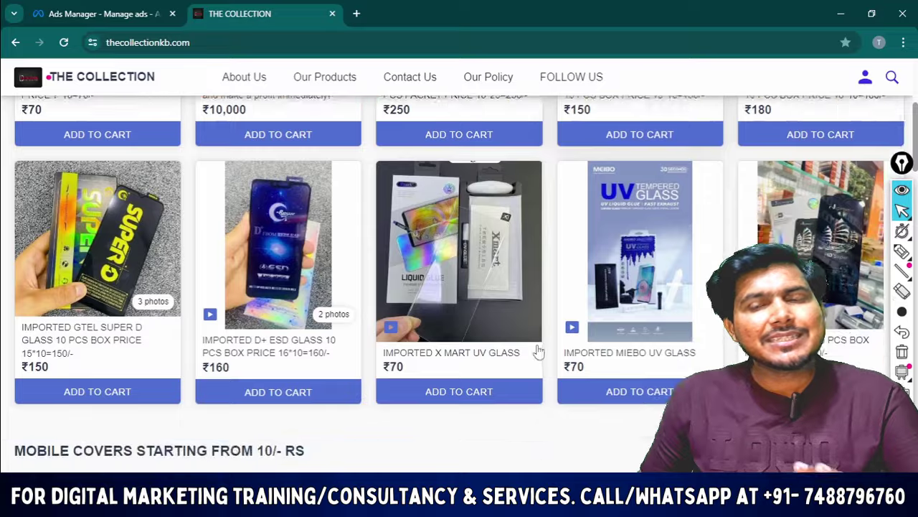
pyautogui.scroll(2, 537, 352)
pyautogui.scroll(1, 541, 337)
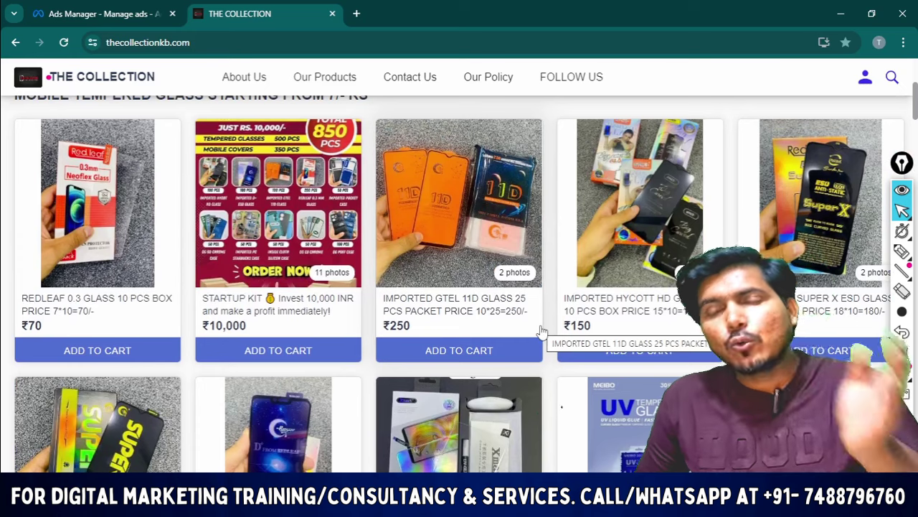
pyautogui.scroll(-5, 544, 316)
pyautogui.scroll(5, 545, 351)
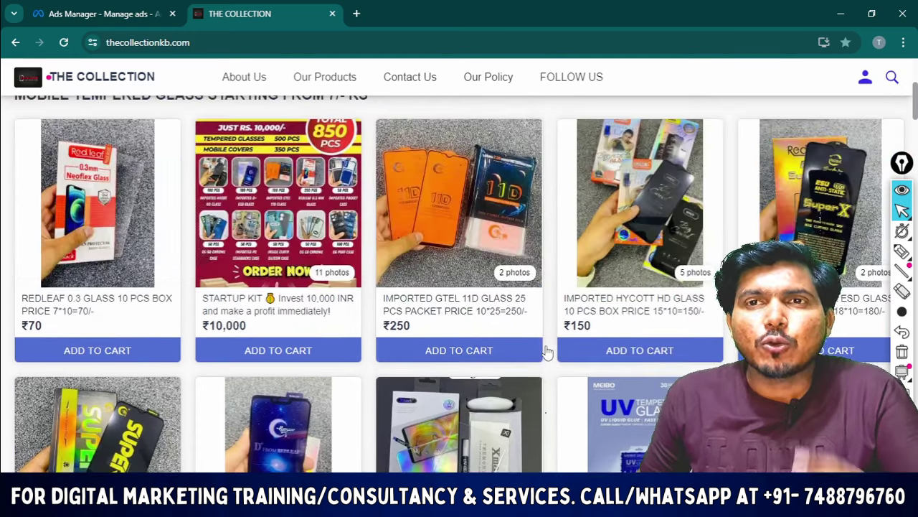
pyautogui.scroll(4, 544, 352)
# Step: Return to Ads Manager, go back to the campaign level and look through the campaigns list
pyautogui.click(36, 9)
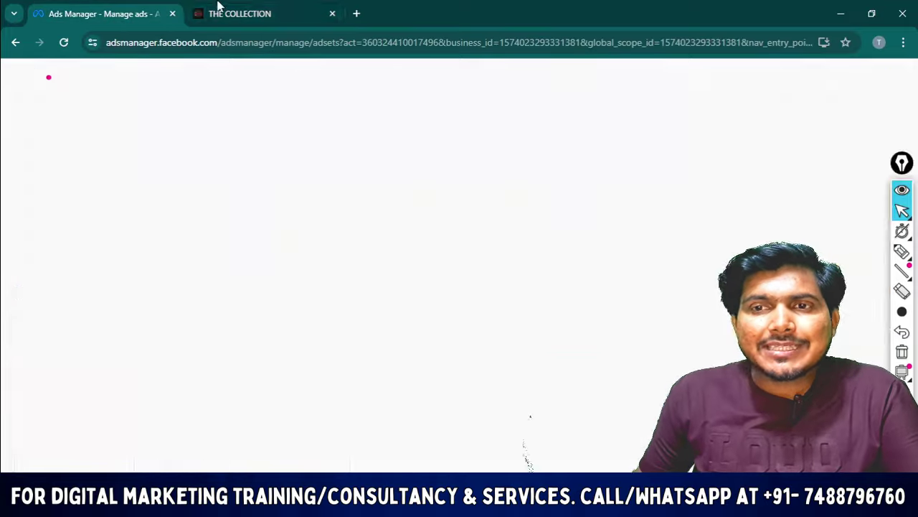
pyautogui.click(267, 14)
pyautogui.click(109, 9)
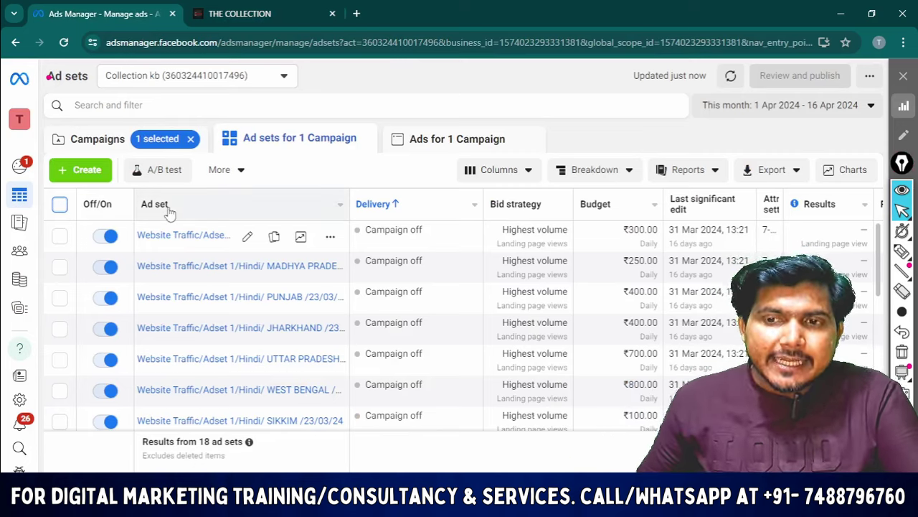
pyautogui.click(88, 140)
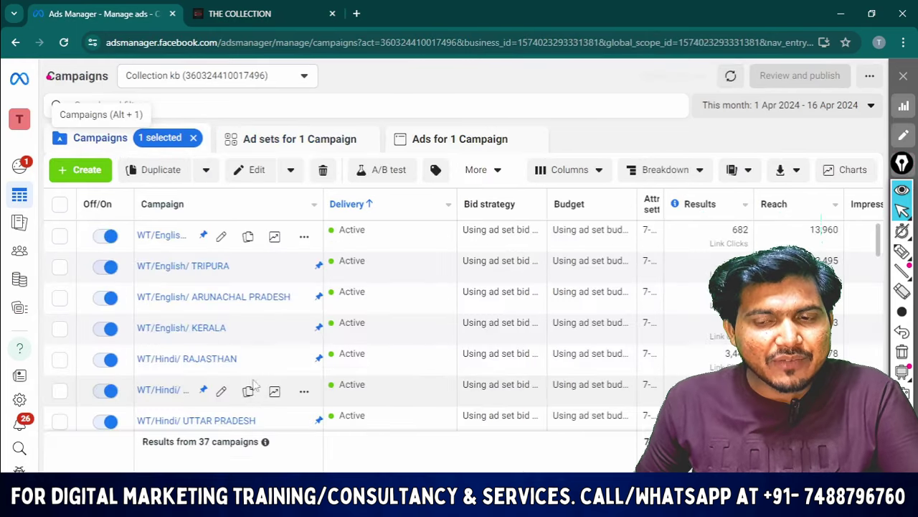
pyautogui.scroll(-5, 190, 385)
pyautogui.scroll(-6, 190, 385)
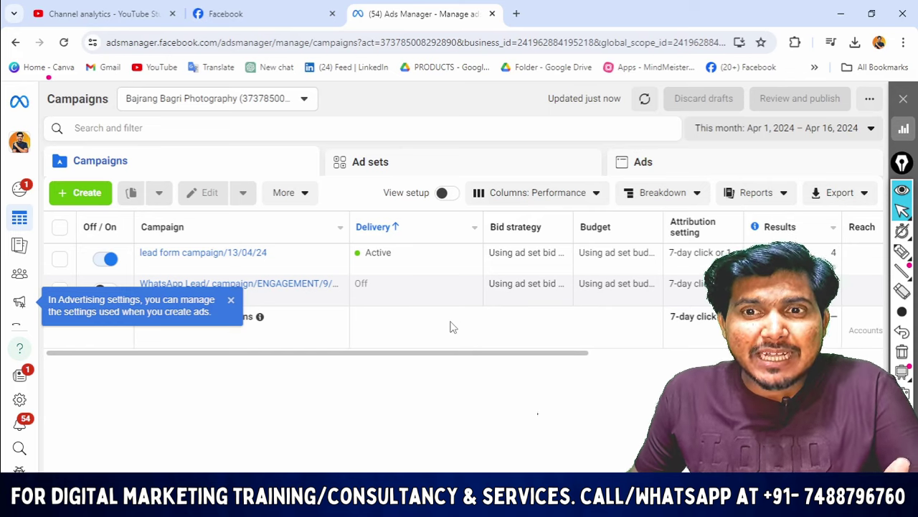
# Step: Dismiss the Advertising settings tip covering the campaigns list
pyautogui.click(231, 300)
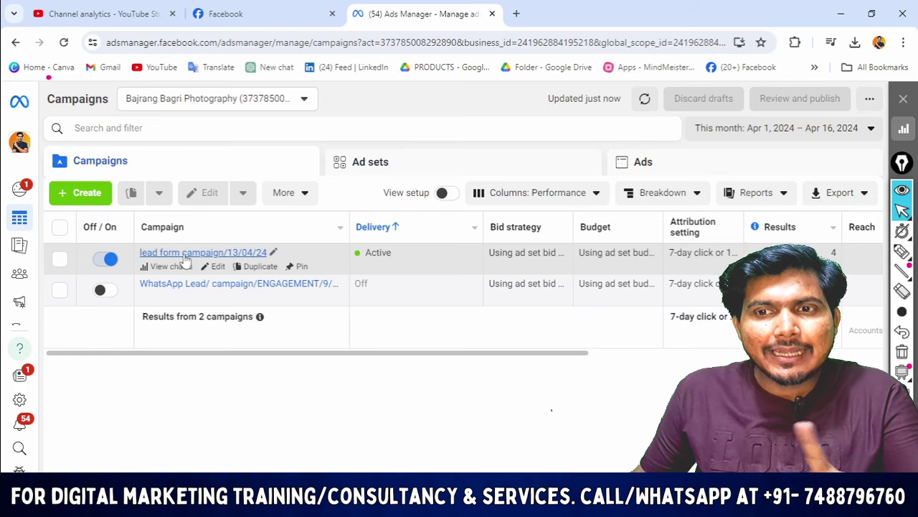
# Step: Open the ad sets of lead form campaign/13/04/24 and clear the campaign selection to list all ad sets
pyautogui.click(185, 255)
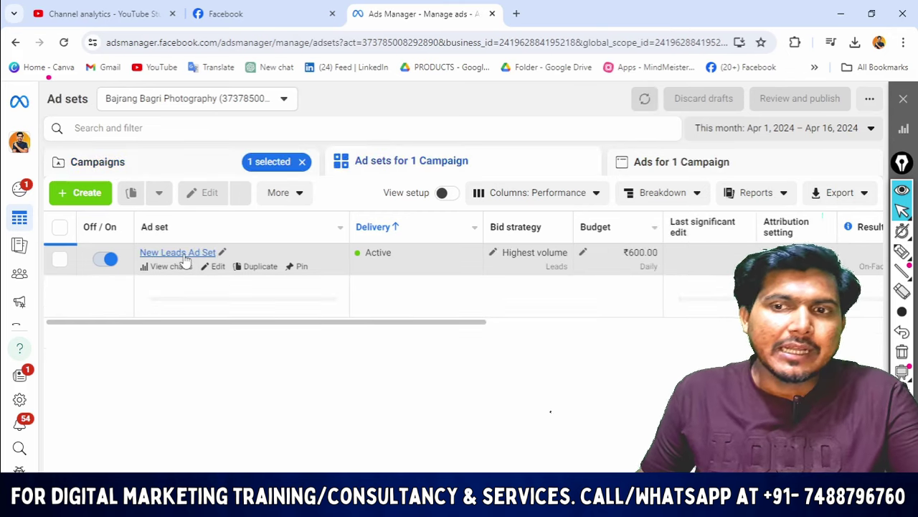
pyautogui.click(308, 163)
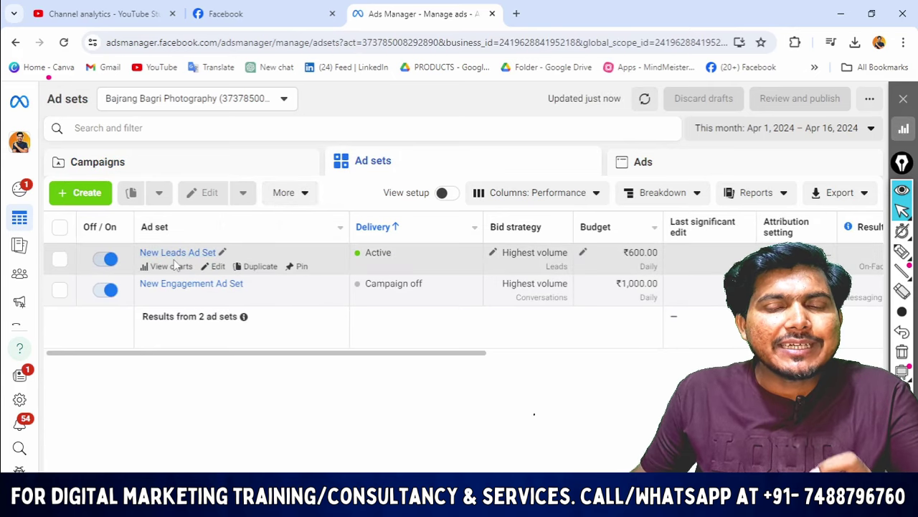
pyautogui.click(81, 196)
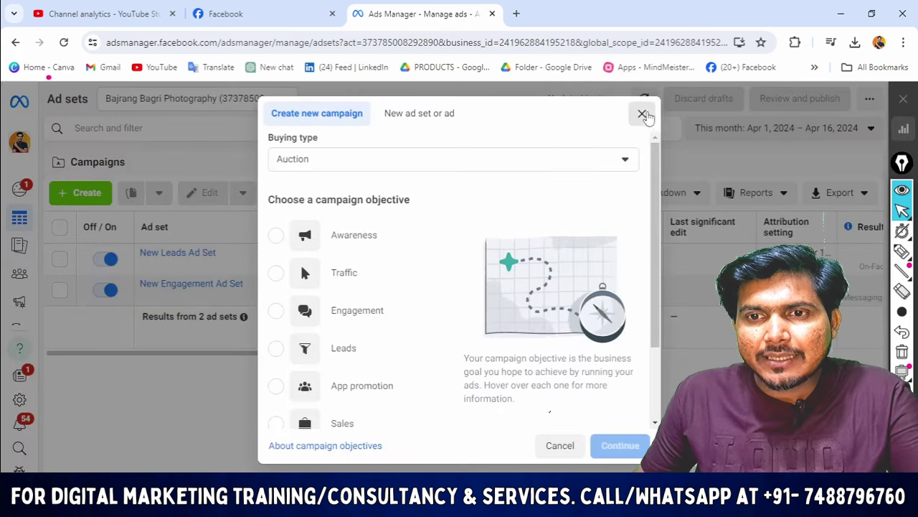
pyautogui.click(643, 114)
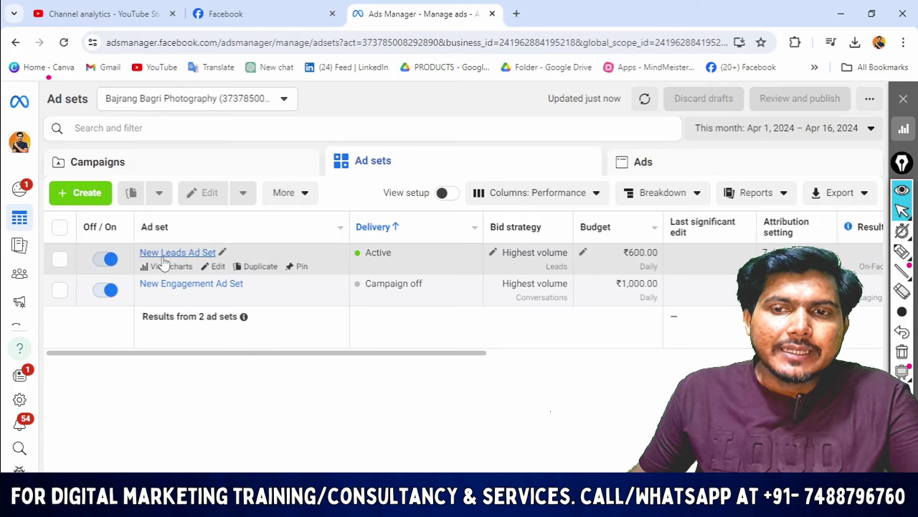
# Step: Start duplicating New Leads Ad Set and choose the existing campaign lead form campaign/13/04/24 as the destination
pyautogui.click(258, 266)
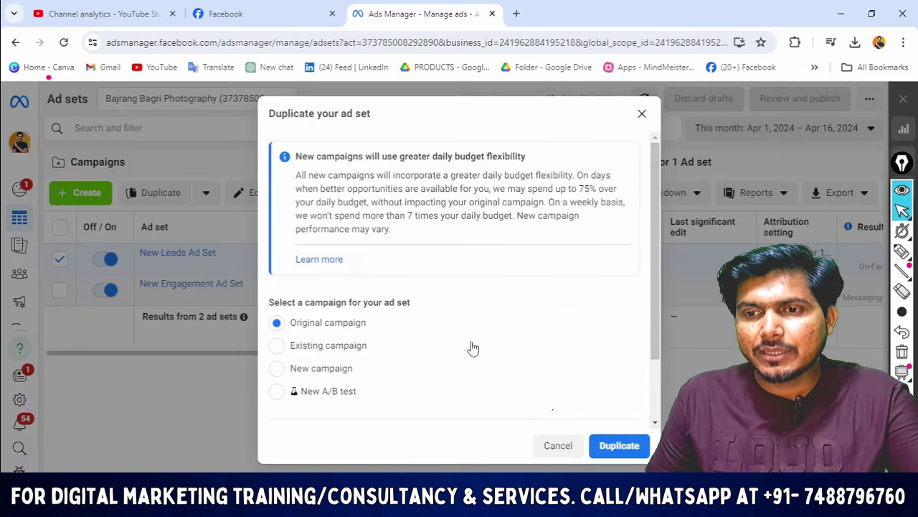
pyautogui.scroll(-1, 448, 284)
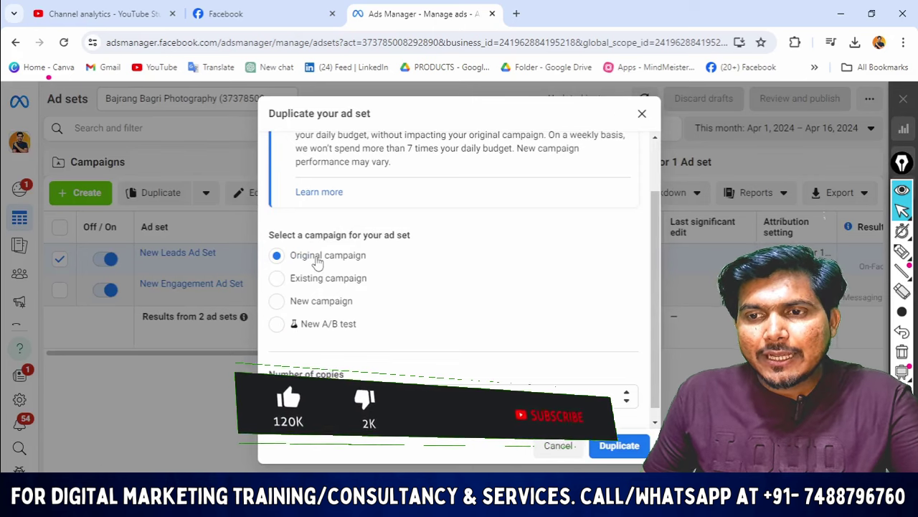
pyautogui.click(277, 278)
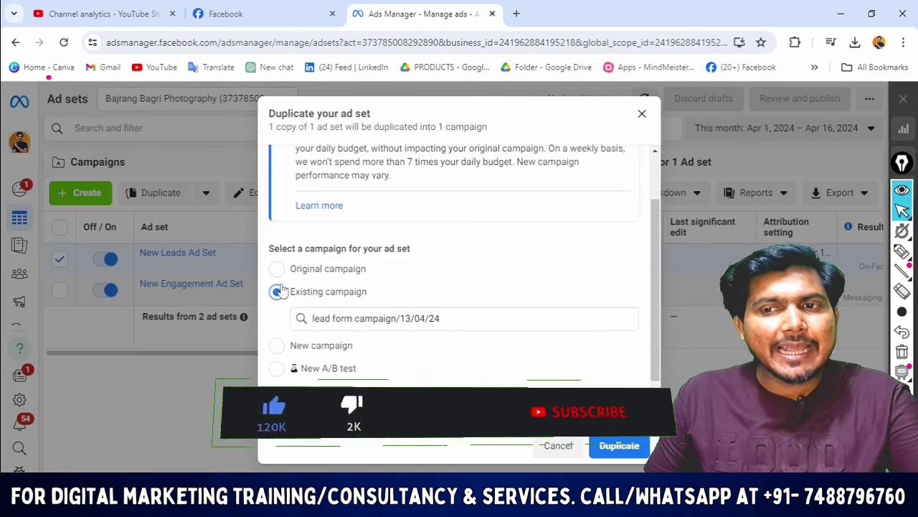
pyautogui.scroll(-1, 467, 280)
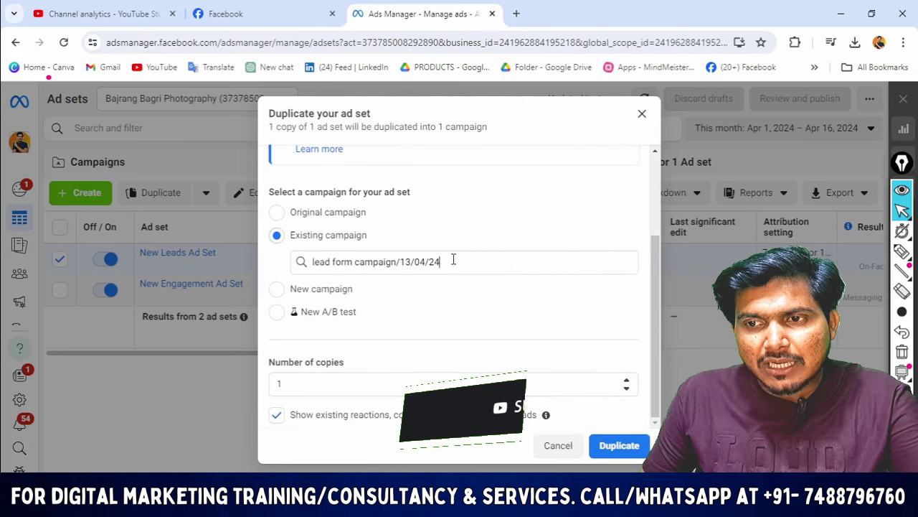
pyautogui.moveTo(451, 260); pyautogui.dragTo(365, 266)
pyautogui.click(545, 226)
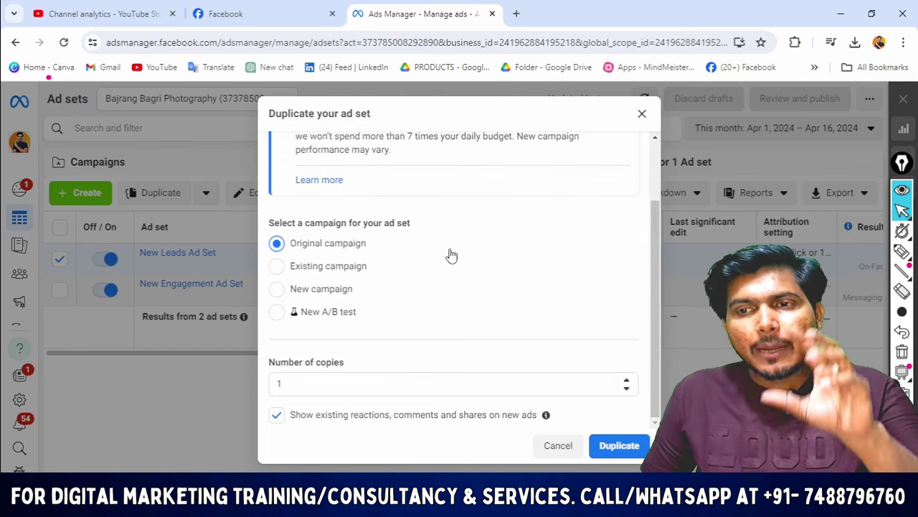
pyautogui.click(356, 268)
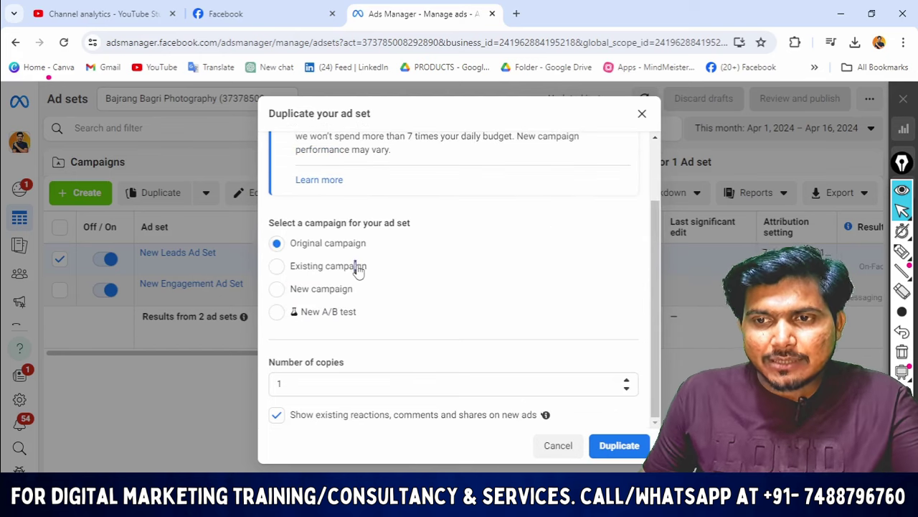
pyautogui.scroll(-1, 418, 363)
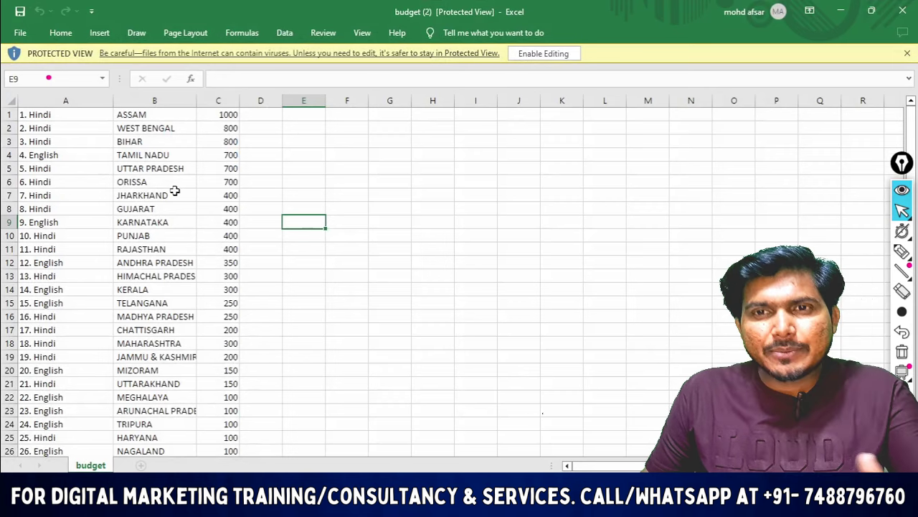
# Step: Examine the language, state and budget amount for each row of the budget workbook in Excel
pyautogui.click(56, 127)
pyautogui.click(138, 129)
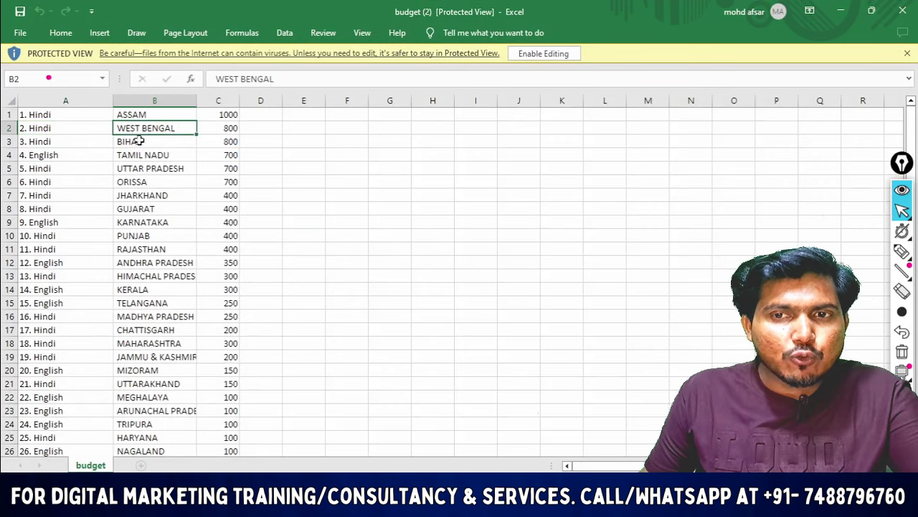
pyautogui.click(33, 167)
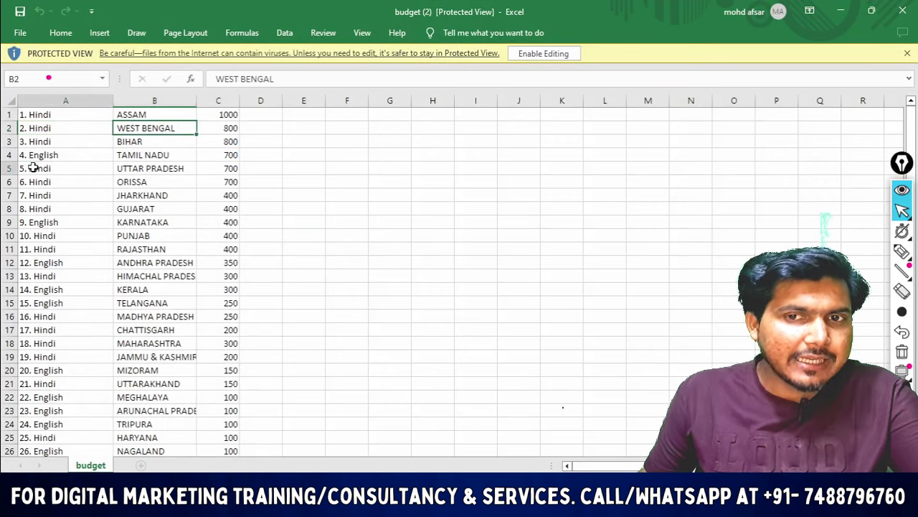
pyautogui.scroll(-3, 223, 352)
pyautogui.scroll(3, 232, 409)
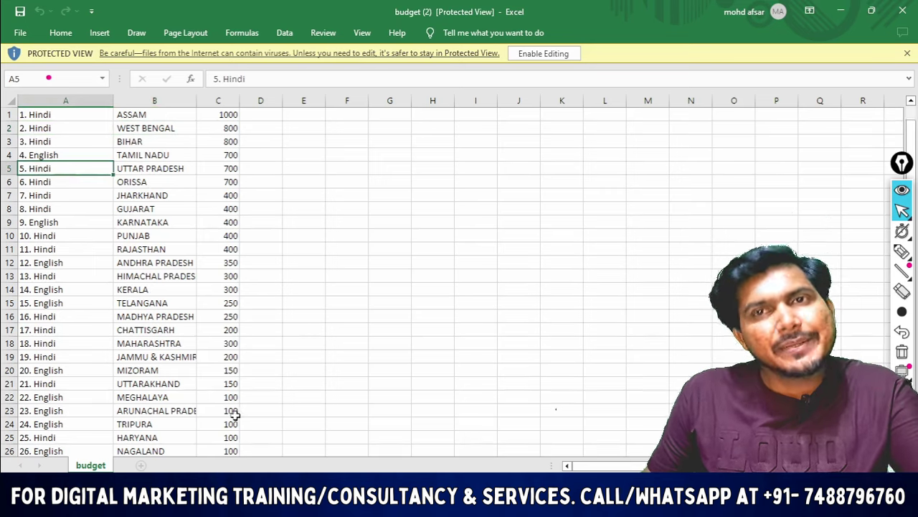
pyautogui.scroll(-4, 158, 368)
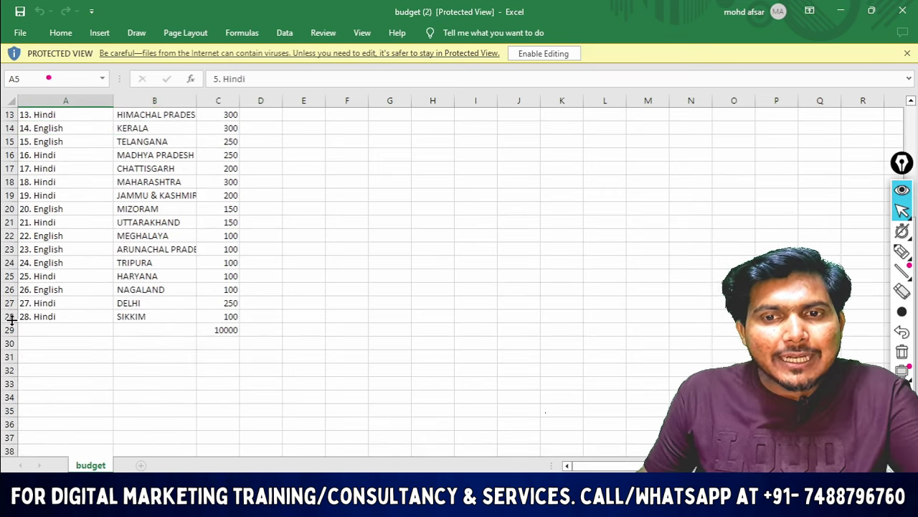
pyautogui.scroll(4, 122, 140)
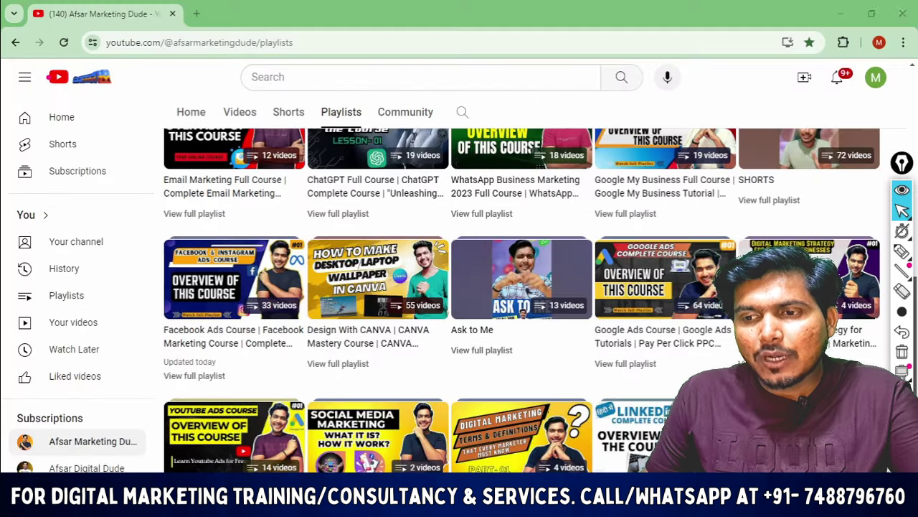
# Step: Return to Ads Manager, set the number of copies to 5 and duplicate the ad set
pyautogui.hotkey('alt', 'Tab')
pyautogui.hotkey('alt', 'Tab')
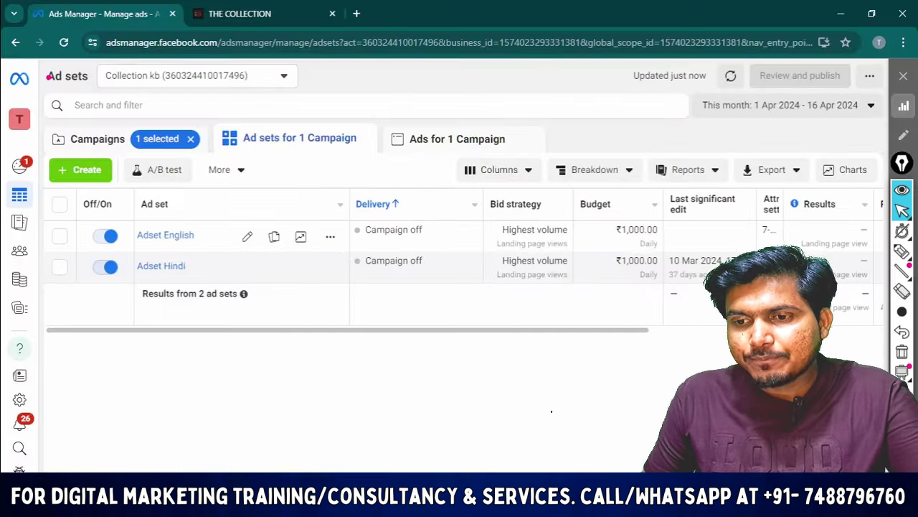
pyautogui.hotkey('alt', 'Tab')
pyautogui.moveTo(293, 385); pyautogui.dragTo(258, 384)
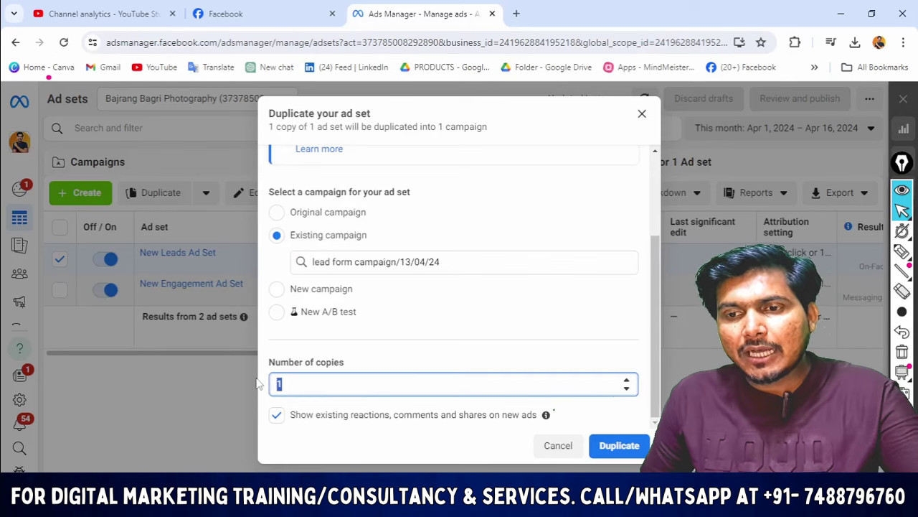
pyautogui.write('5')
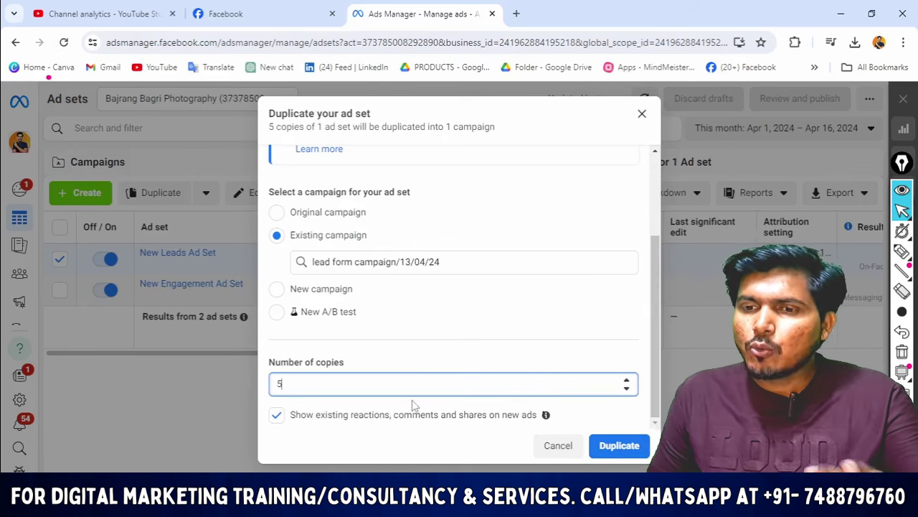
pyautogui.moveTo(545, 414)
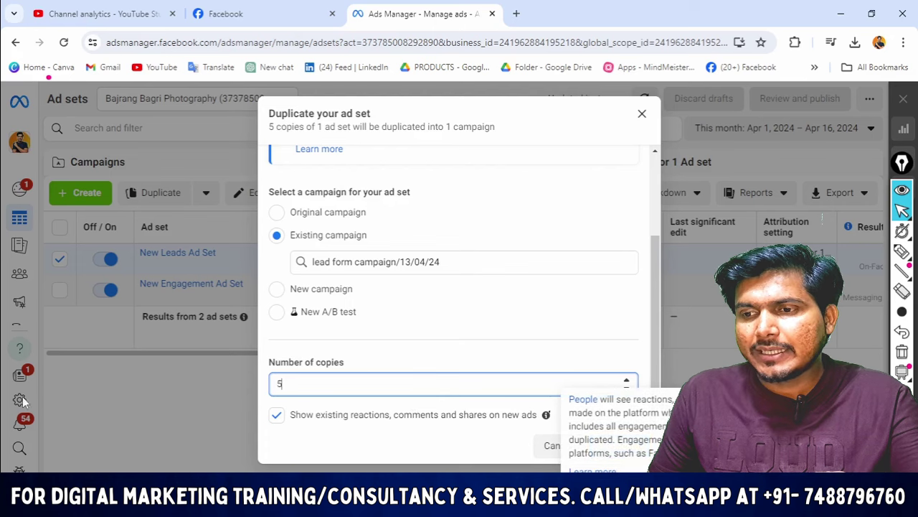
pyautogui.click(621, 446)
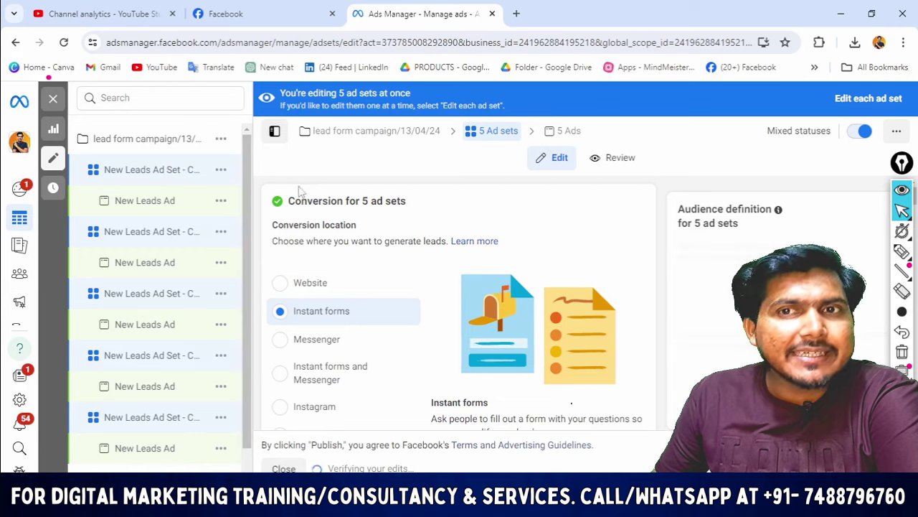
# Step: Switch to editing each ad set individually and add the original New Leads Ad Set to the selection
pyautogui.click(862, 104)
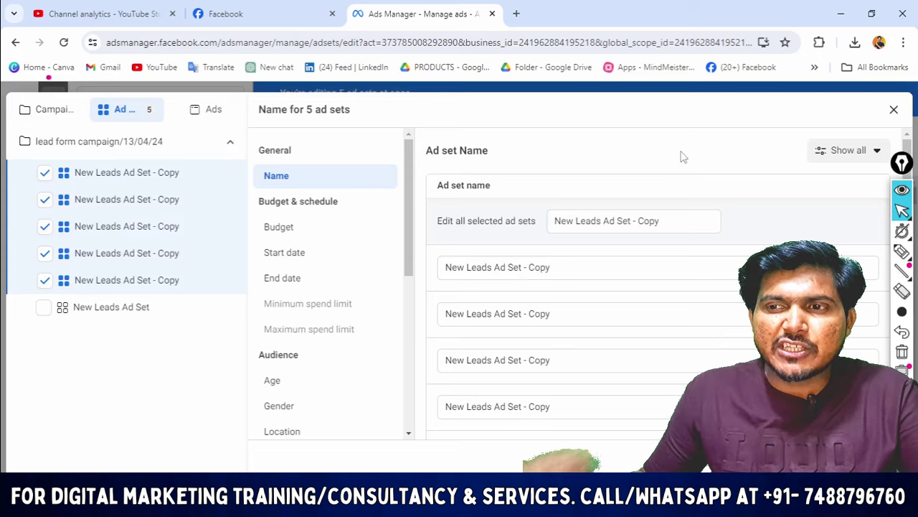
pyautogui.click(43, 306)
pyautogui.scroll(1, 603, 250)
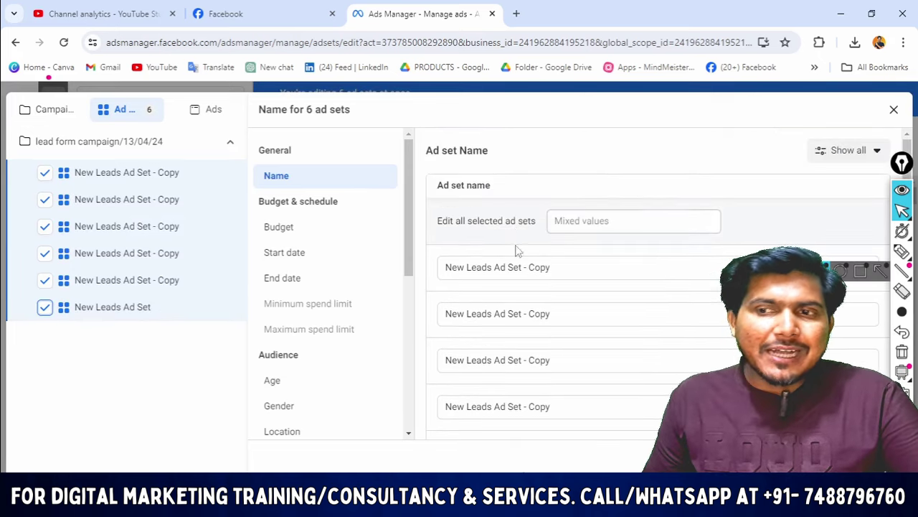
pyautogui.scroll(-1, 515, 250)
pyautogui.scroll(1, 574, 259)
pyautogui.scroll(1, 583, 263)
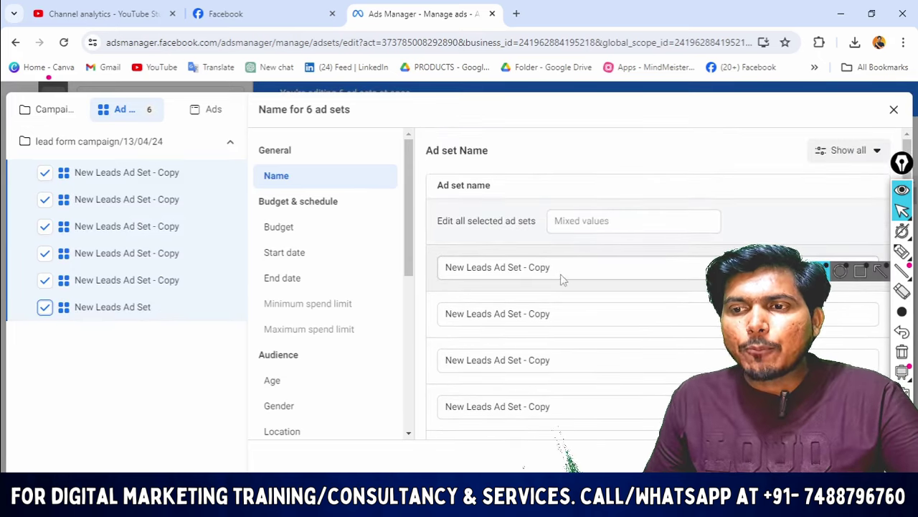
# Step: Rename the first New Leads Ad Set copy as "ad set 1 delhi"
pyautogui.click(551, 267)
pyautogui.moveTo(551, 267); pyautogui.dragTo(418, 269)
pyautogui.write('a')
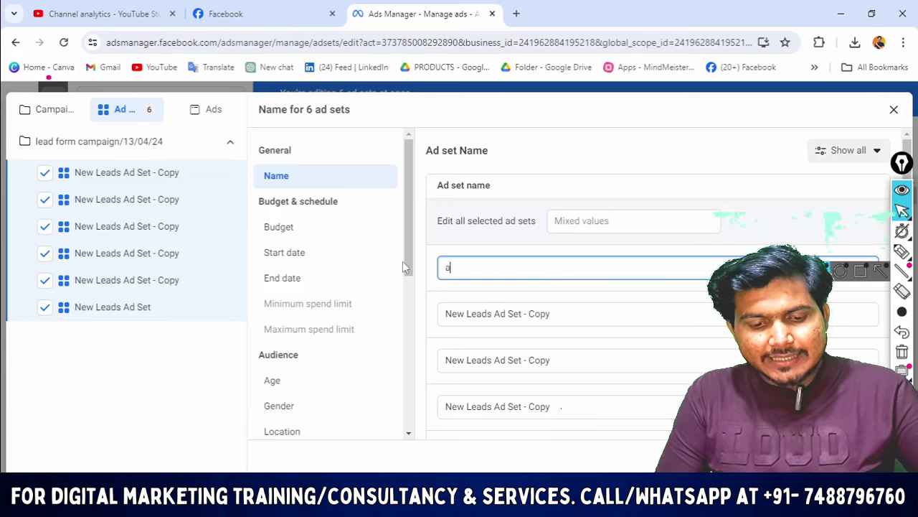
pyautogui.write('d set 1 delhyi')
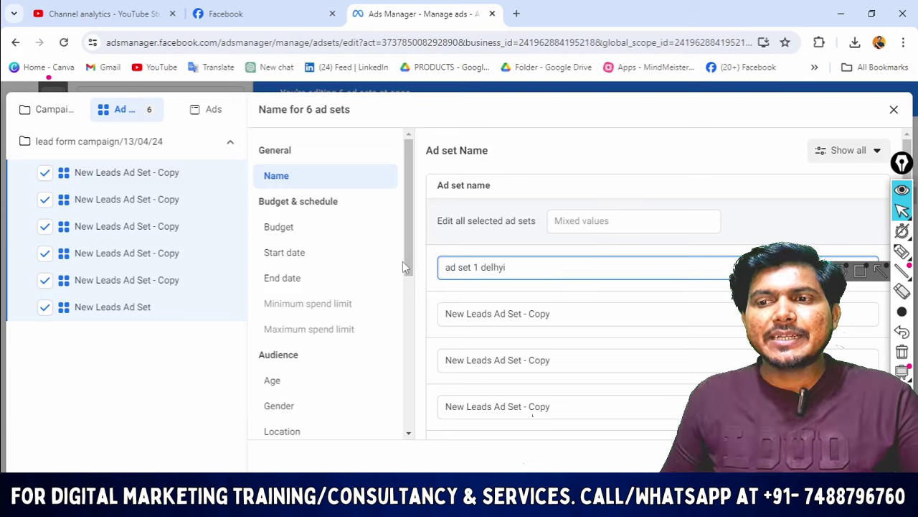
pyautogui.press('BackSpace')
pyautogui.press('BackSpace')
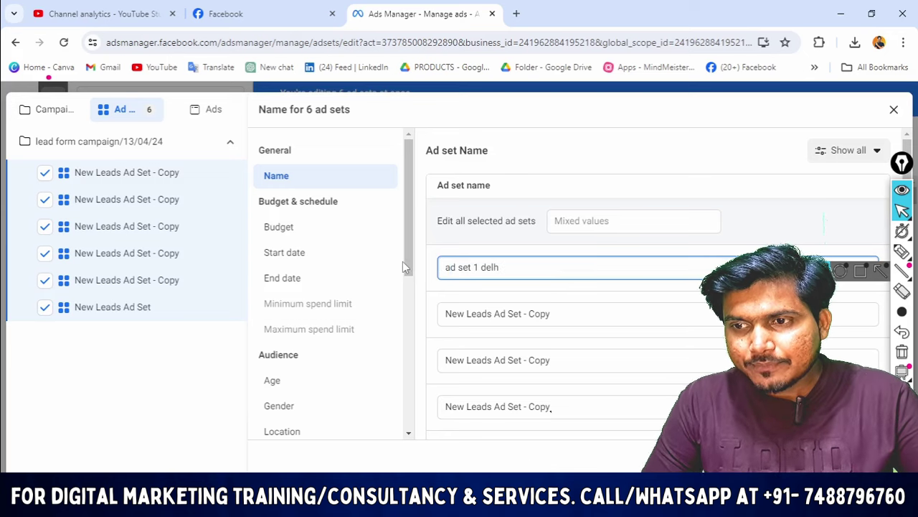
pyautogui.write('i')
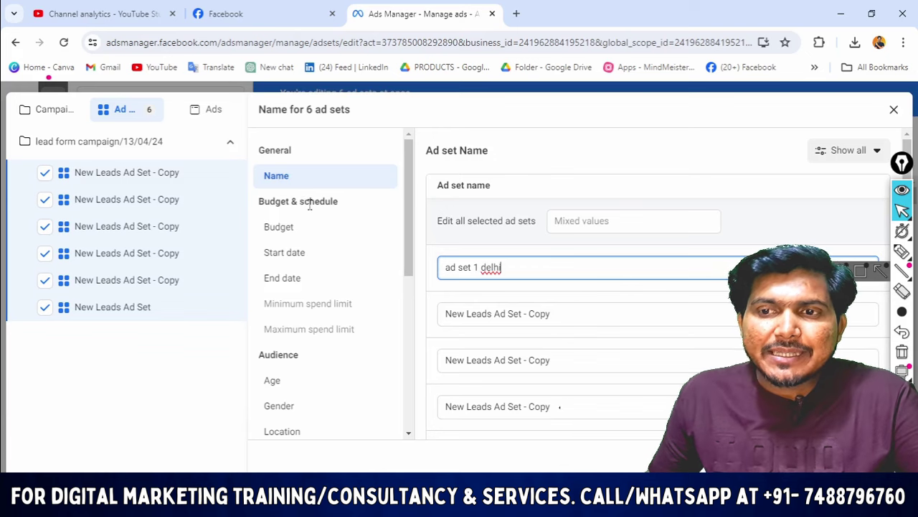
# Step: Edit the daily budget of ad set 1 delhi and open the start date settings for the selected ad sets
pyautogui.click(298, 228)
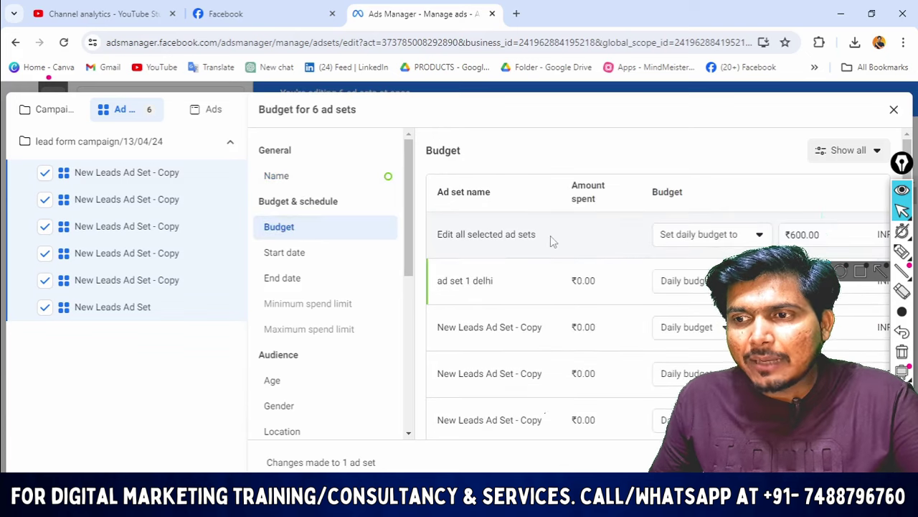
pyautogui.click(658, 269)
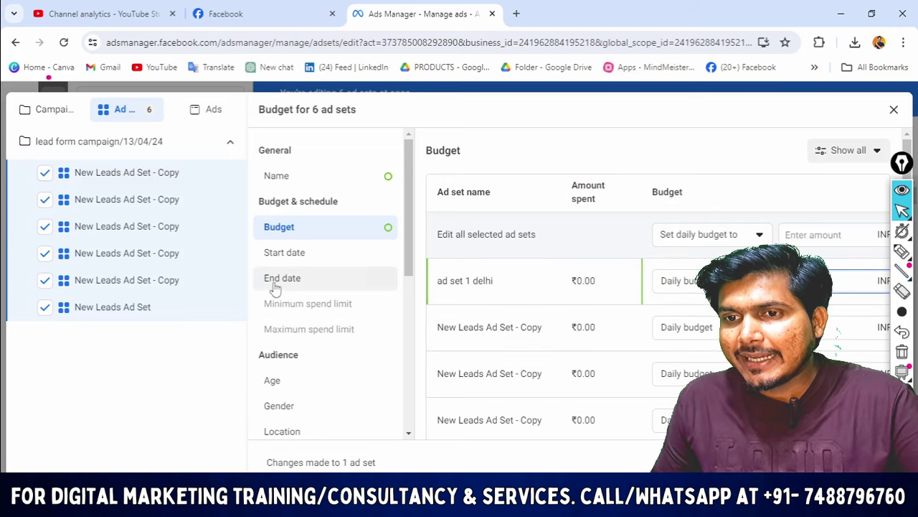
pyautogui.click(300, 259)
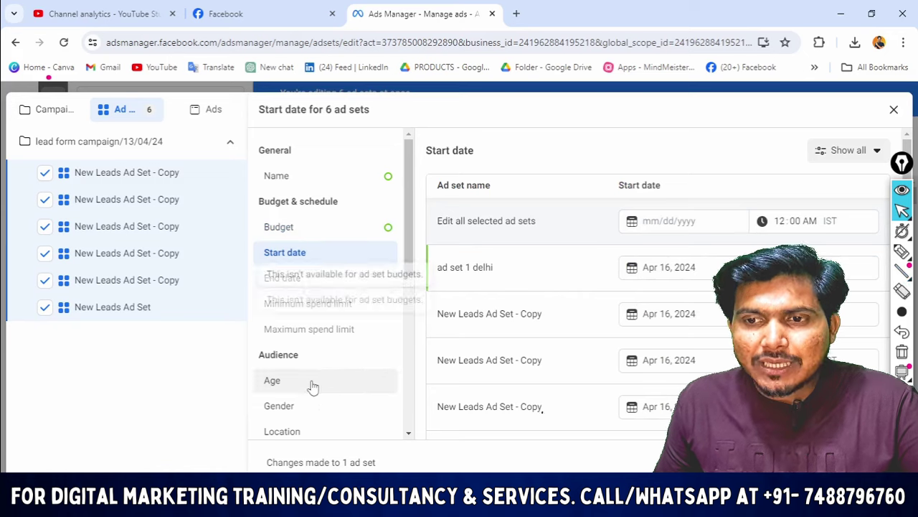
# Step: Replace the existing locations of ad set 1 delhi with Delhi, India
pyautogui.scroll(-1, 308, 359)
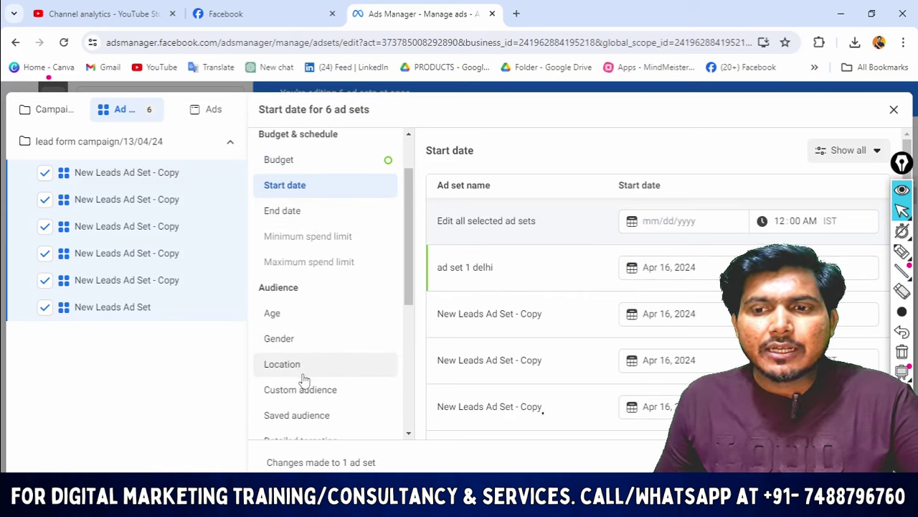
pyautogui.click(330, 359)
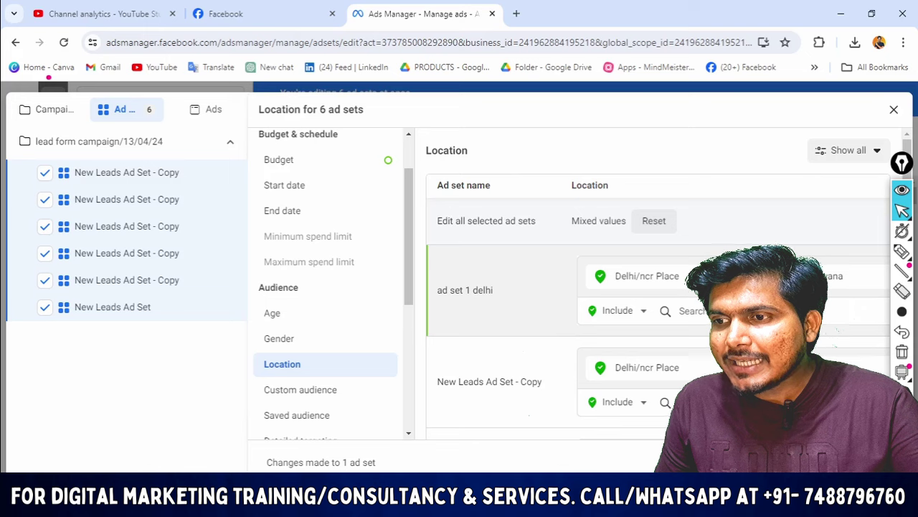
pyautogui.click(692, 276)
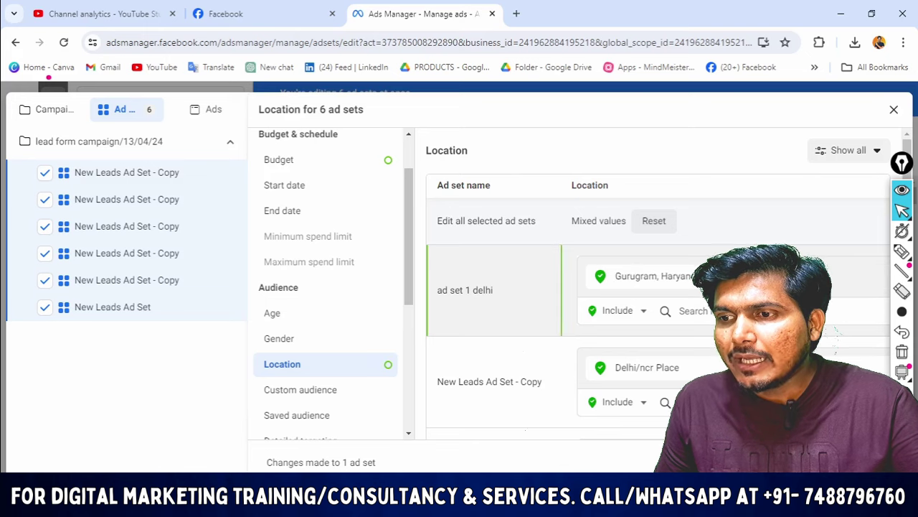
pyautogui.click(692, 275)
pyautogui.click(725, 260)
pyautogui.write('delhi')
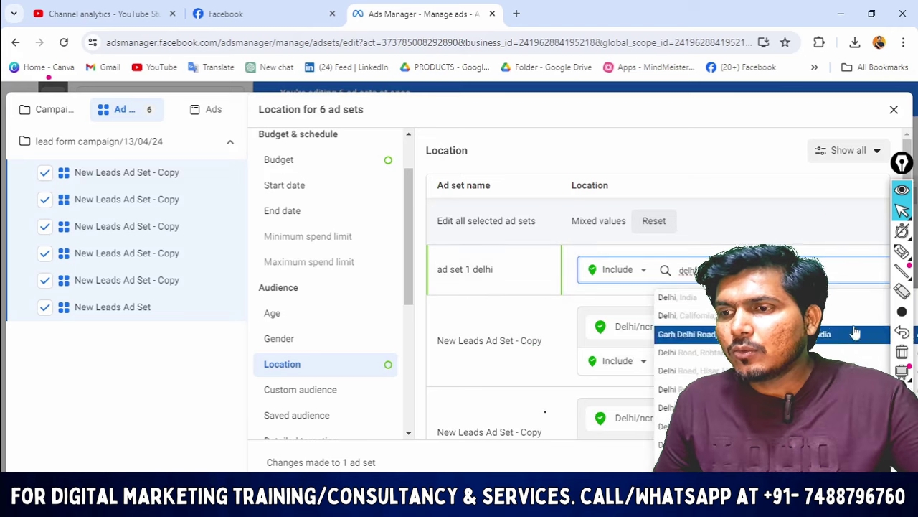
pyautogui.click(682, 297)
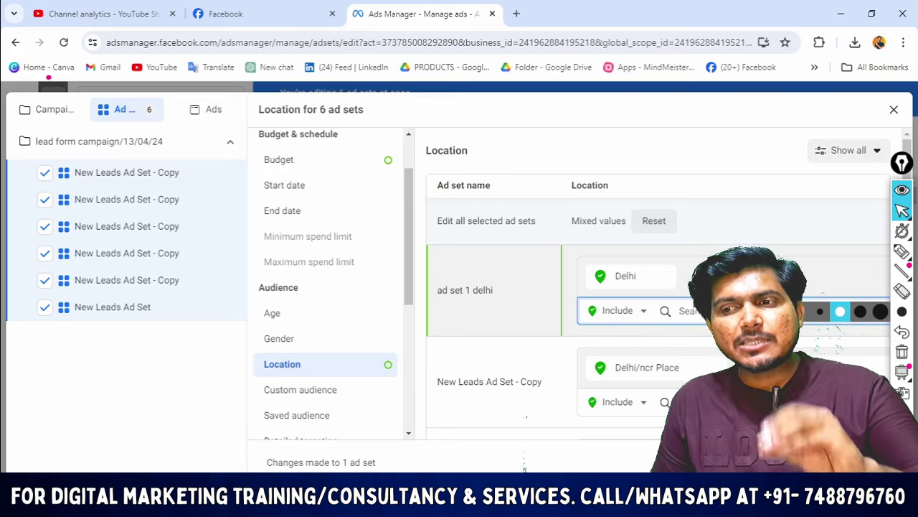
# Step: Review the available ad set setting categories and the locations assigned to the remaining ad set copies
pyautogui.scroll(-1, 331, 402)
pyautogui.scroll(-3, 331, 404)
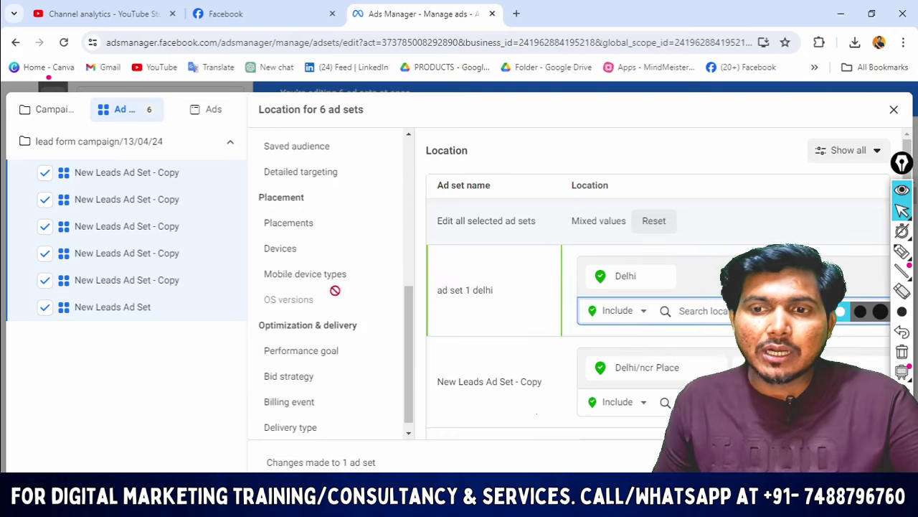
pyautogui.scroll(2, 307, 369)
pyautogui.scroll(3, 329, 364)
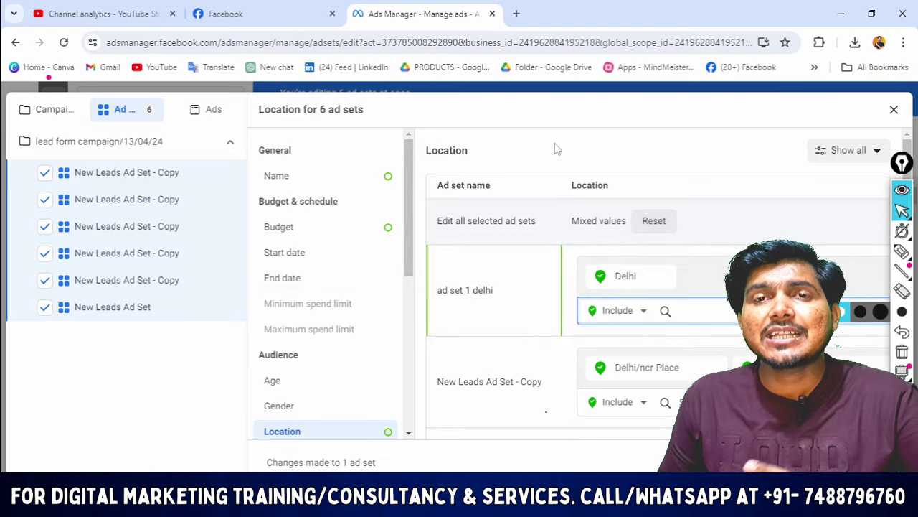
pyautogui.scroll(-1, 636, 277)
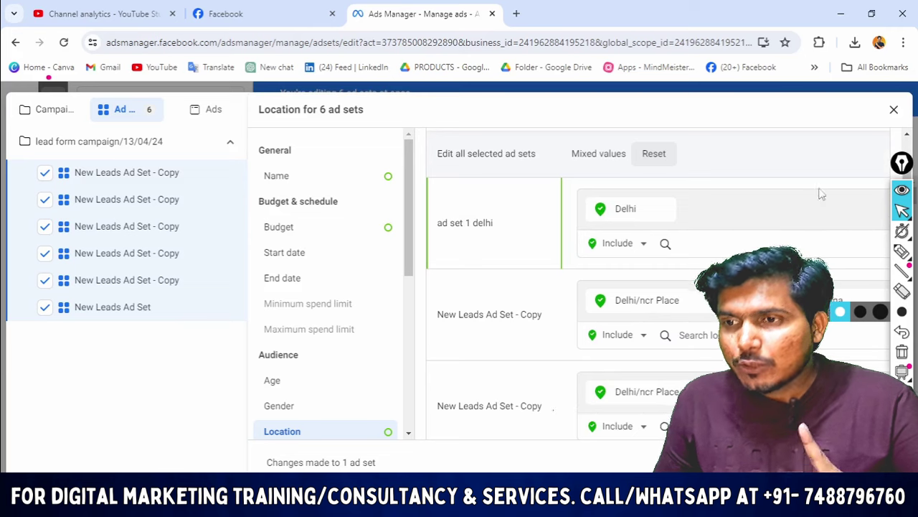
pyautogui.scroll(1, 665, 268)
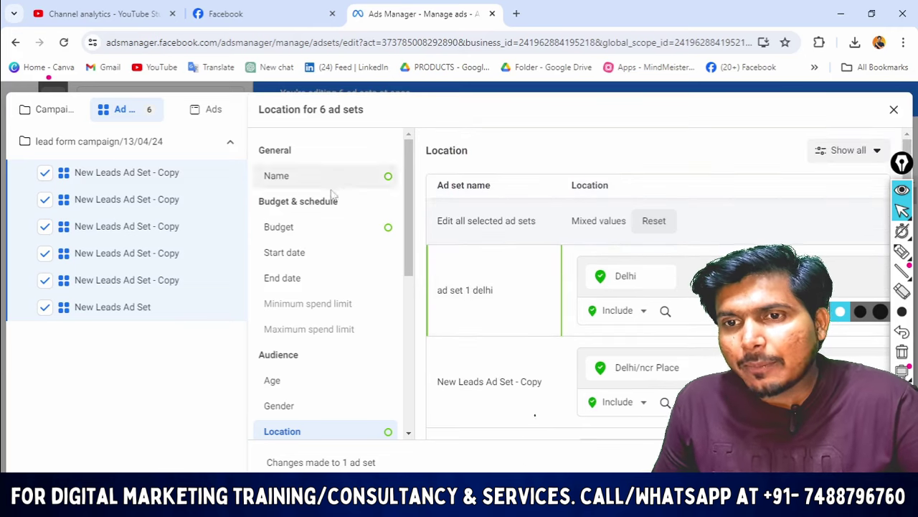
pyautogui.scroll(-3, 688, 337)
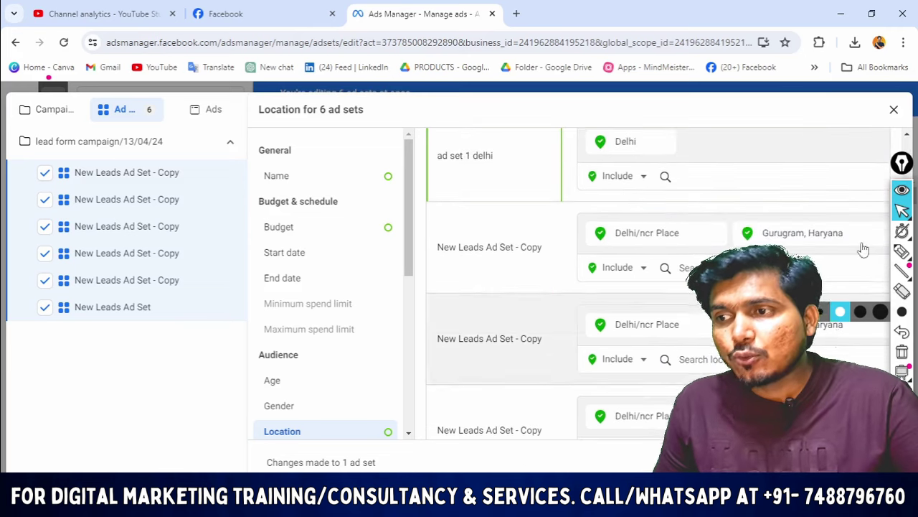
pyautogui.scroll(2, 676, 271)
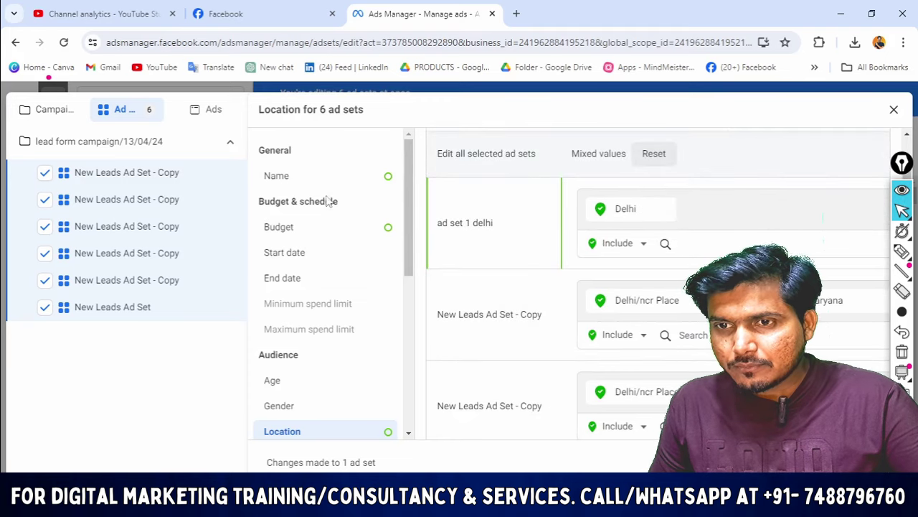
# Step: Rename the second ad set in the list as "ad set 2 haryana" and open the budget settings for the selected ad sets
pyautogui.click(299, 181)
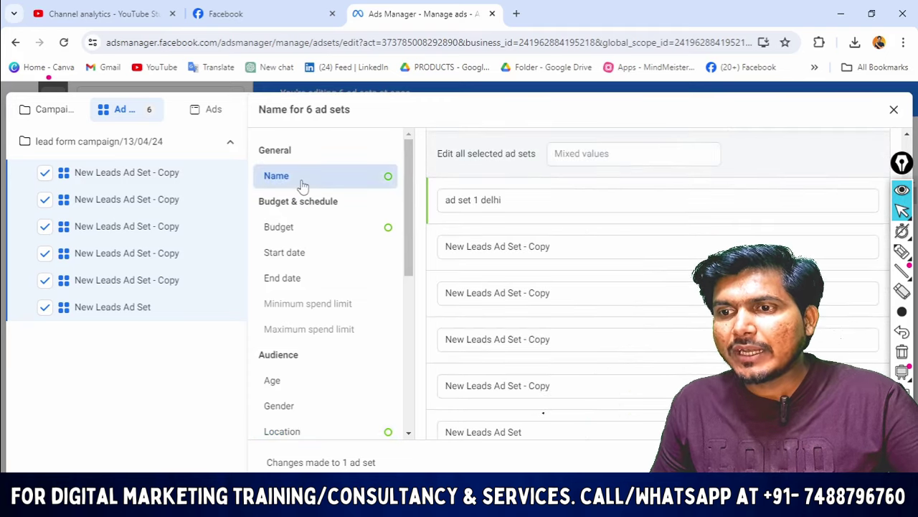
pyautogui.moveTo(572, 243); pyautogui.dragTo(404, 233)
pyautogui.write('ad se')
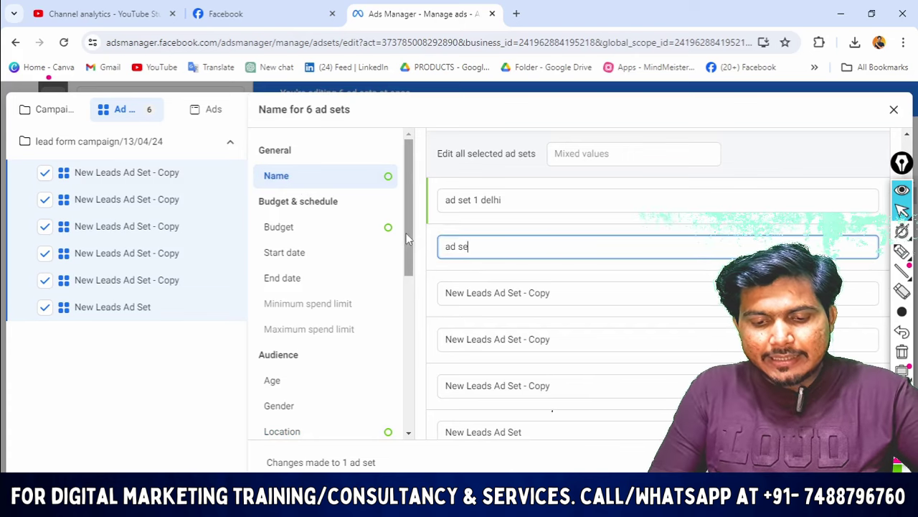
pyautogui.write('t 2')
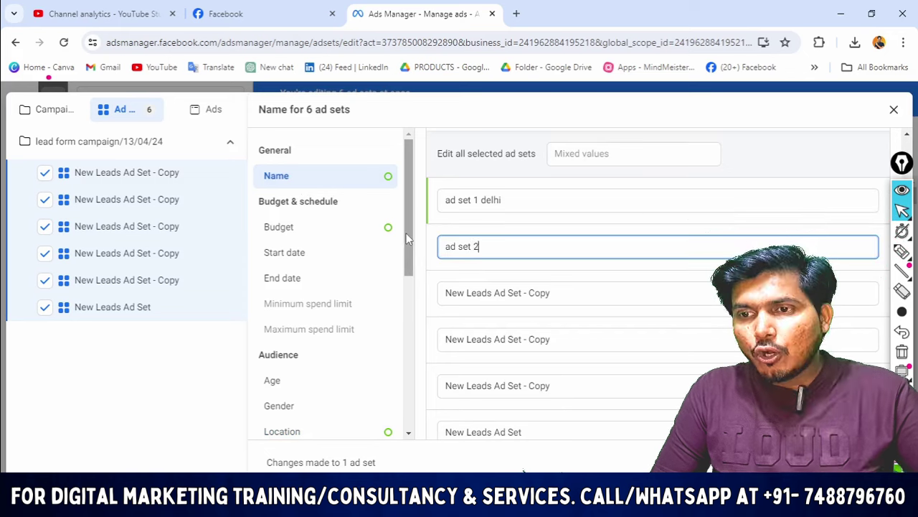
pyautogui.write(' haryana')
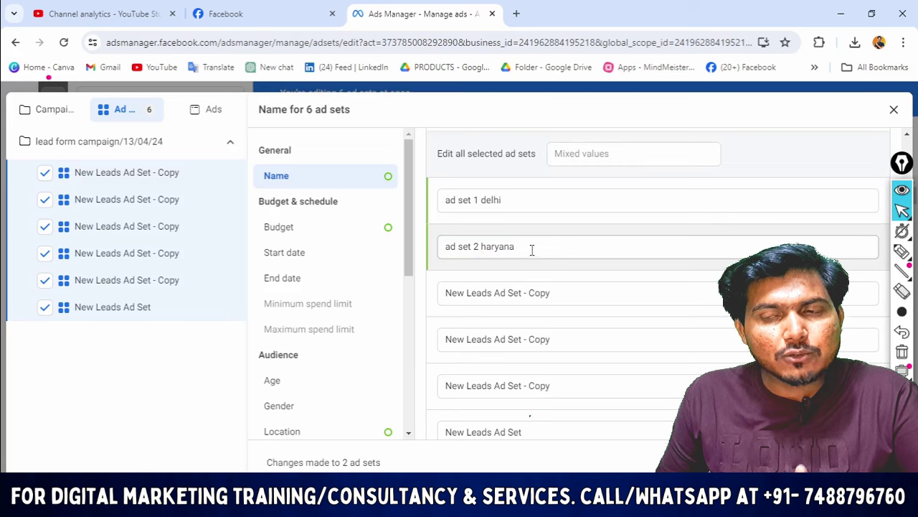
pyautogui.click(266, 164)
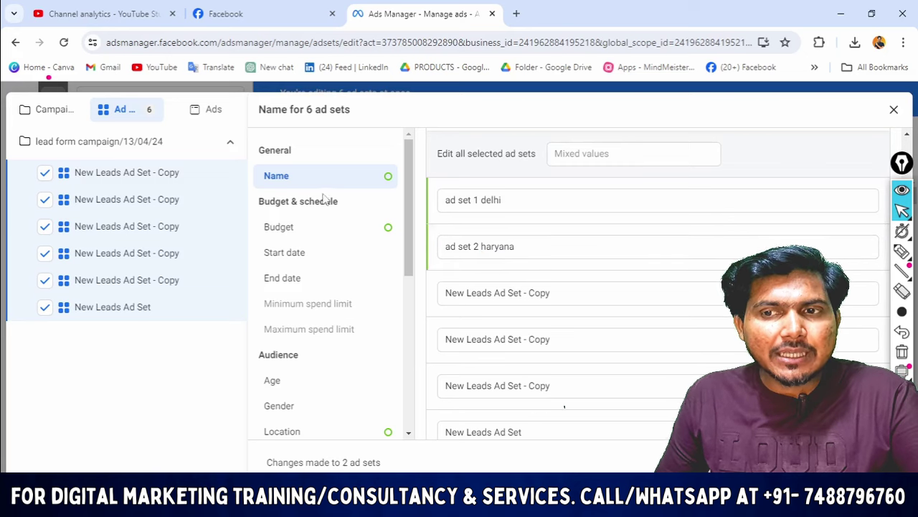
pyautogui.click(307, 227)
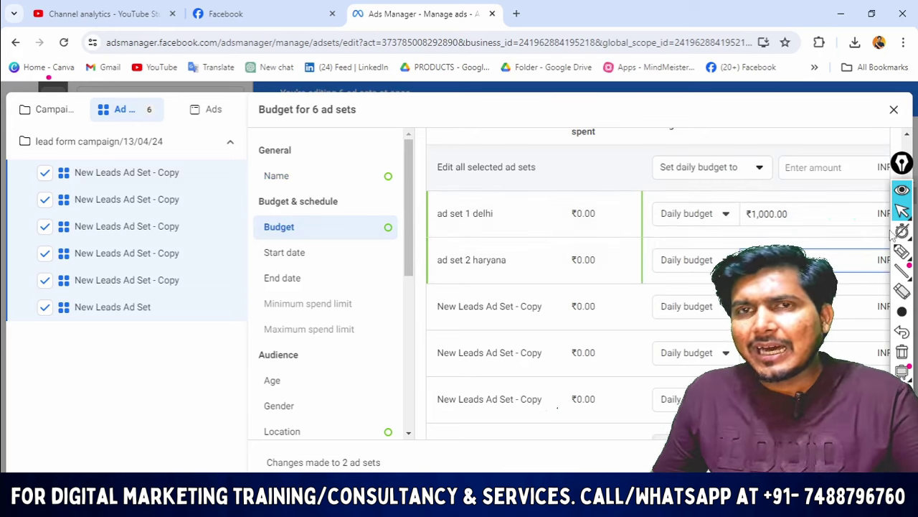
# Step: Replace the existing locations of ad set 2 haryana with Haryana, India
pyautogui.scroll(-1, 294, 316)
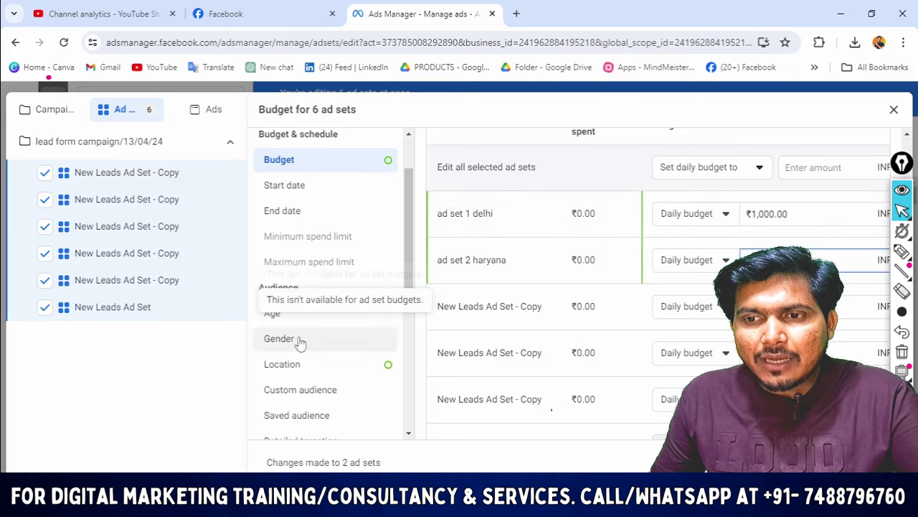
pyautogui.scroll(-1, 316, 387)
pyautogui.scroll(-1, 330, 394)
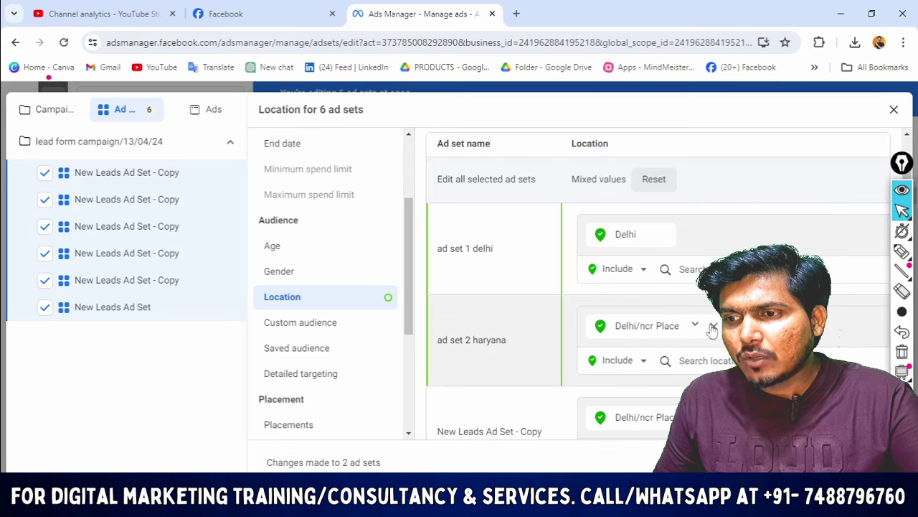
pyautogui.click(714, 326)
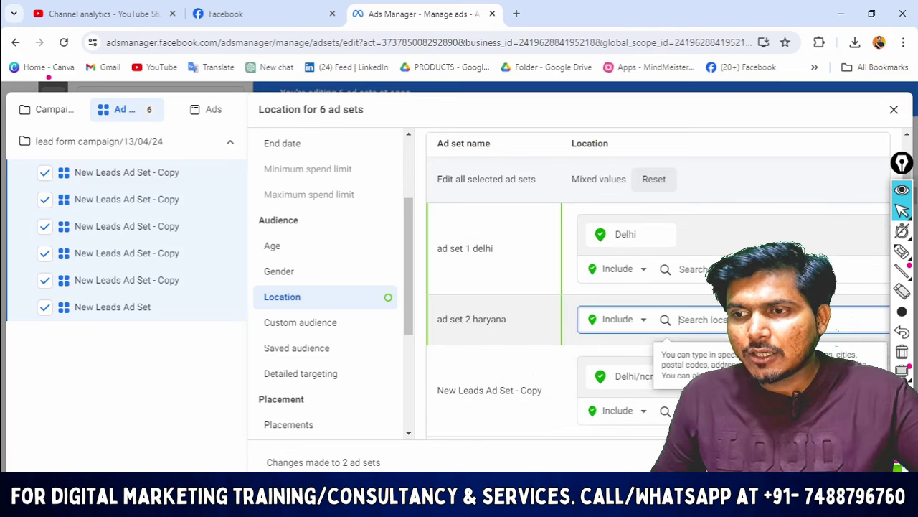
pyautogui.write('haryan')
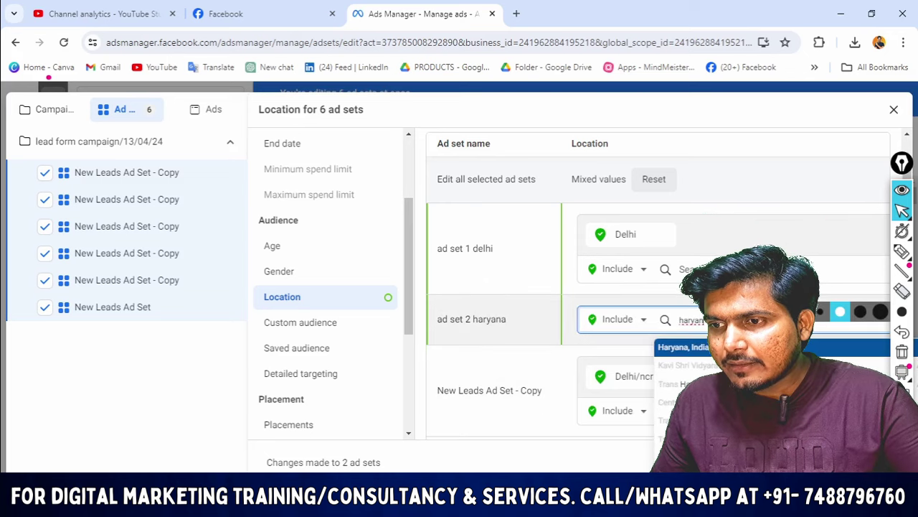
pyautogui.click(686, 347)
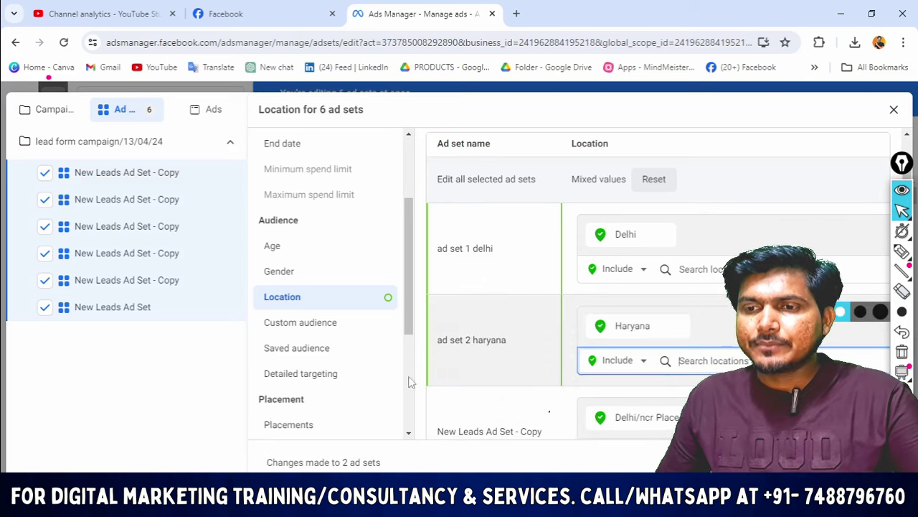
# Step: Rename the third ad set in the list as "ad set 3 utter pradesh" and open the budget settings for the selected ad sets
pyautogui.scroll(4, 289, 208)
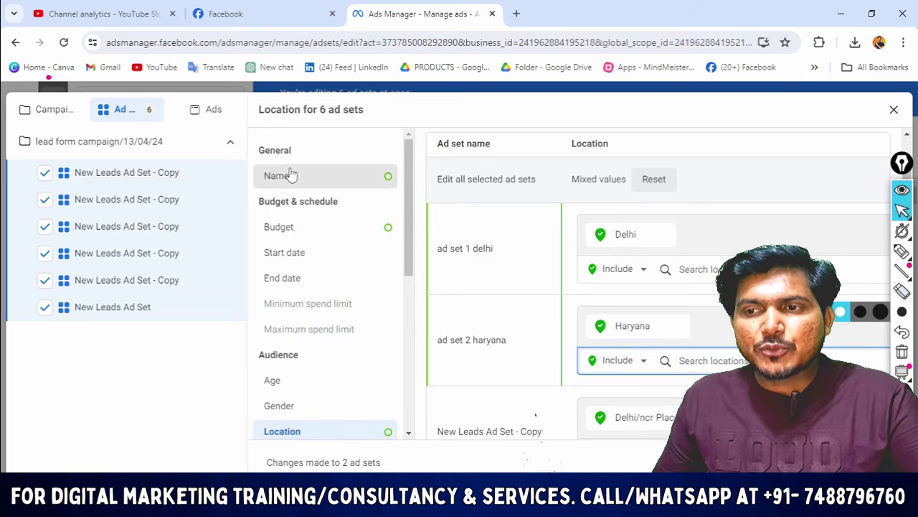
pyautogui.click(290, 176)
pyautogui.moveTo(584, 320); pyautogui.dragTo(401, 323)
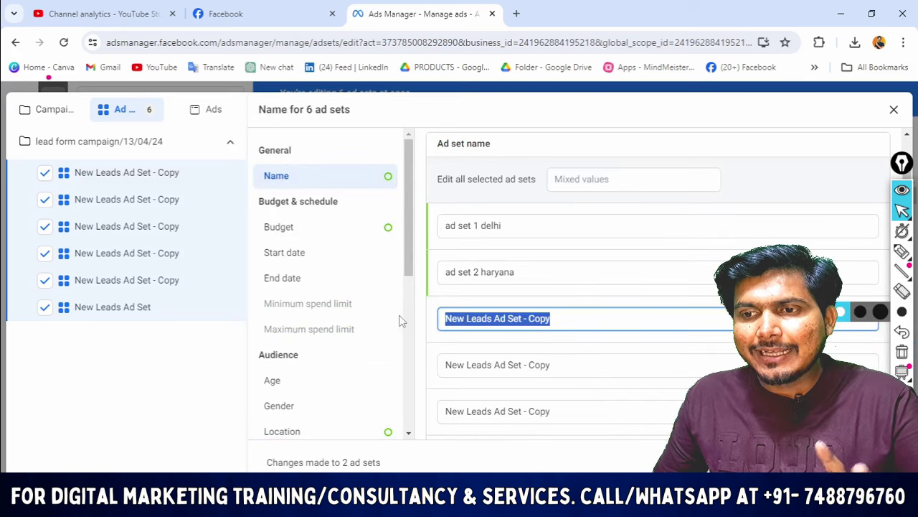
pyautogui.write('ad set')
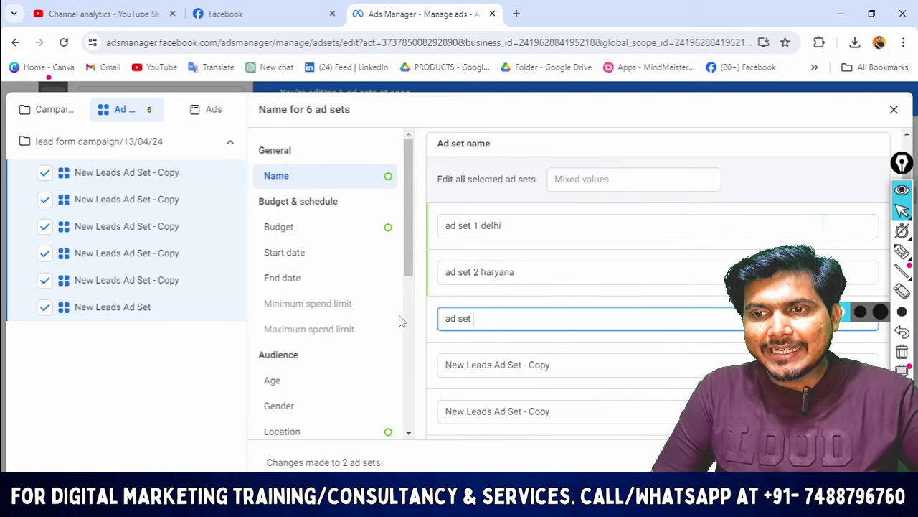
pyautogui.write(' 3 ')
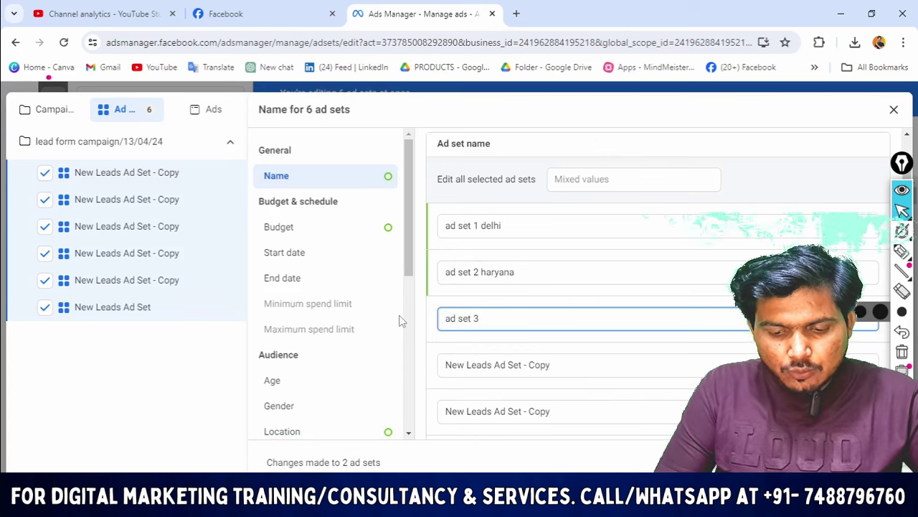
pyautogui.write('utter p')
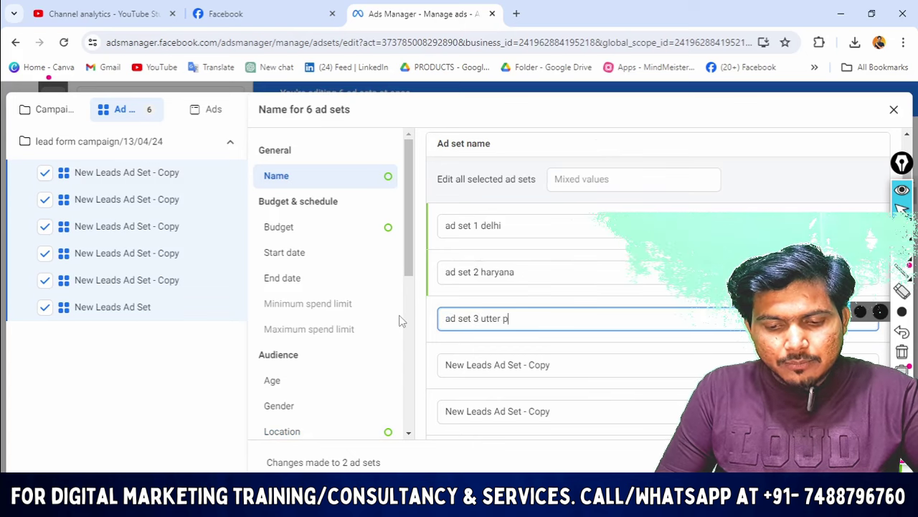
pyautogui.write('rade')
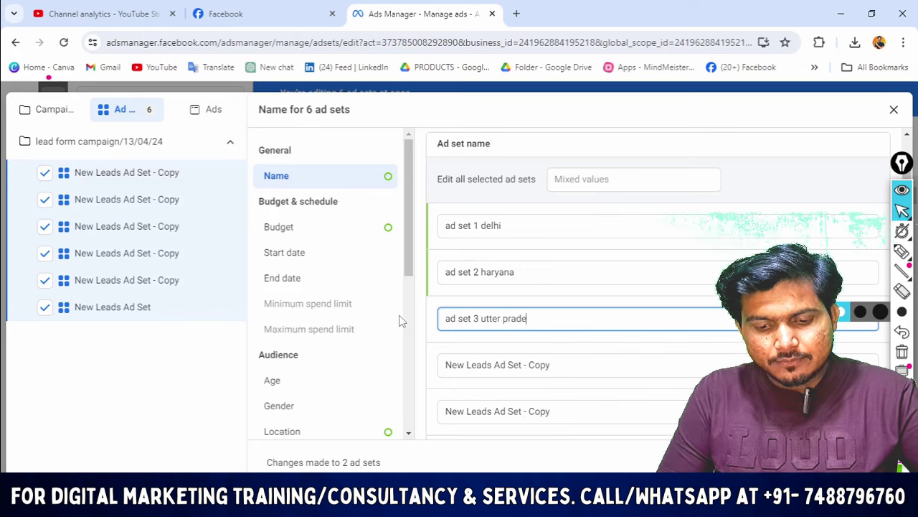
pyautogui.write('sh')
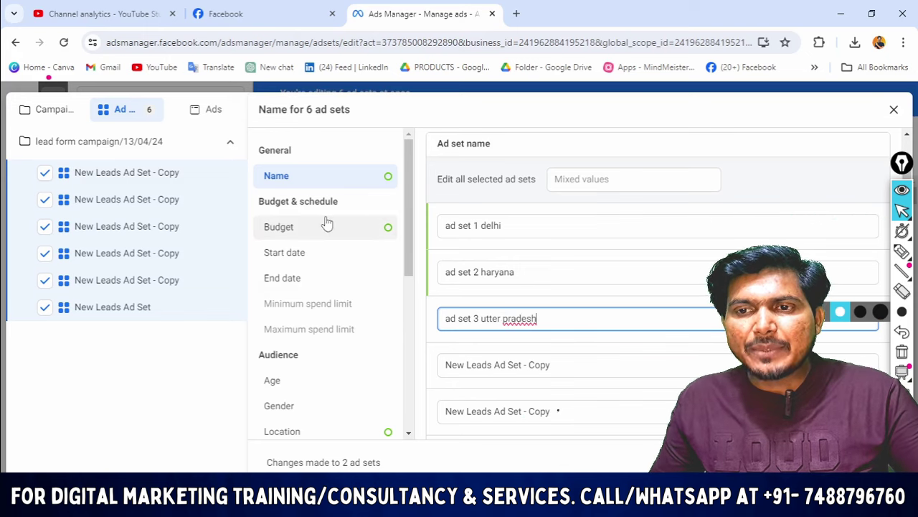
pyautogui.click(280, 227)
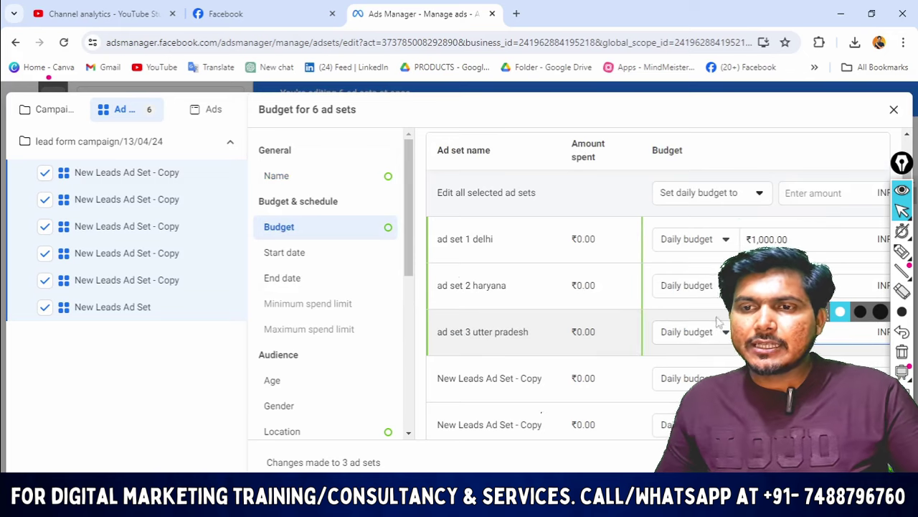
# Step: Replace the existing location of ad set 3 utter pradesh with Utter Pradesh
pyautogui.scroll(-2, 306, 376)
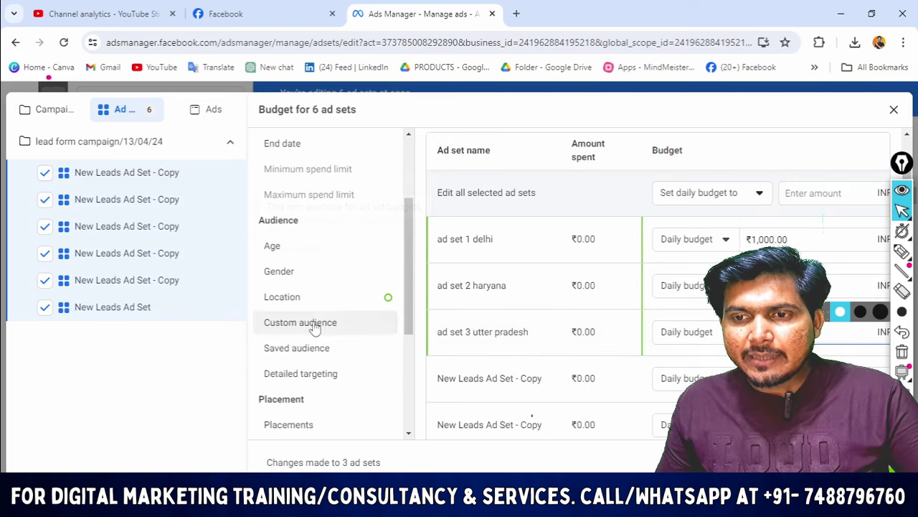
pyautogui.click(287, 297)
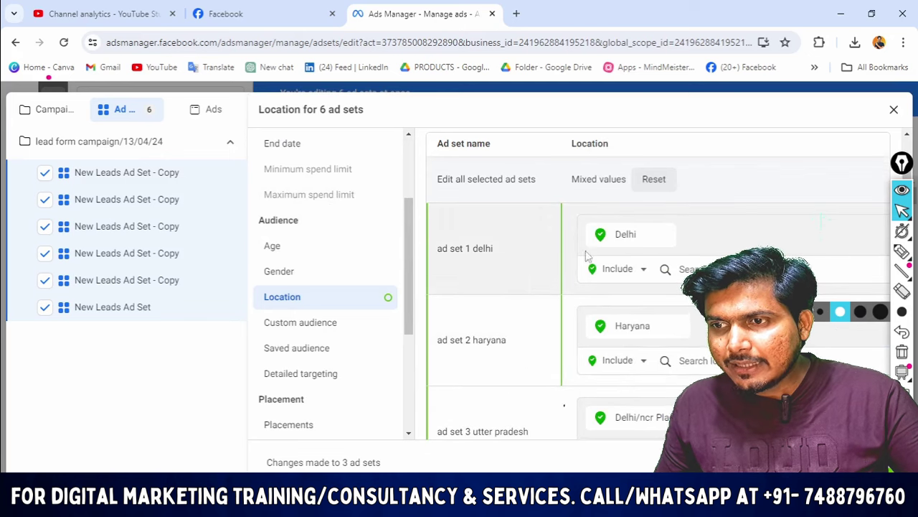
pyautogui.scroll(-2, 708, 253)
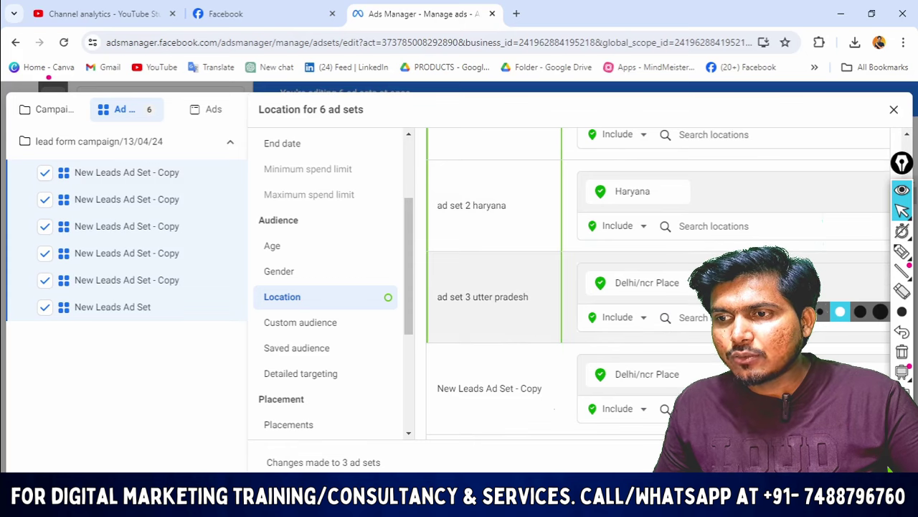
pyautogui.click(706, 282)
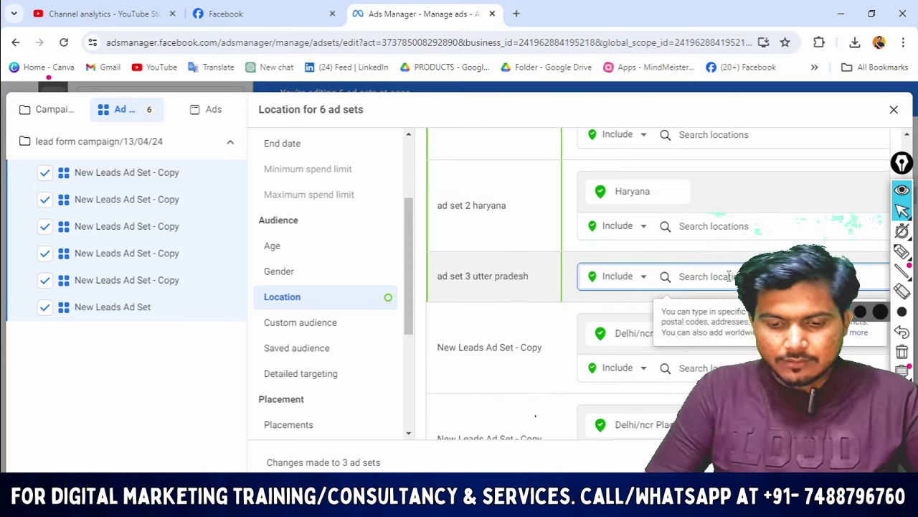
pyautogui.write('utte')
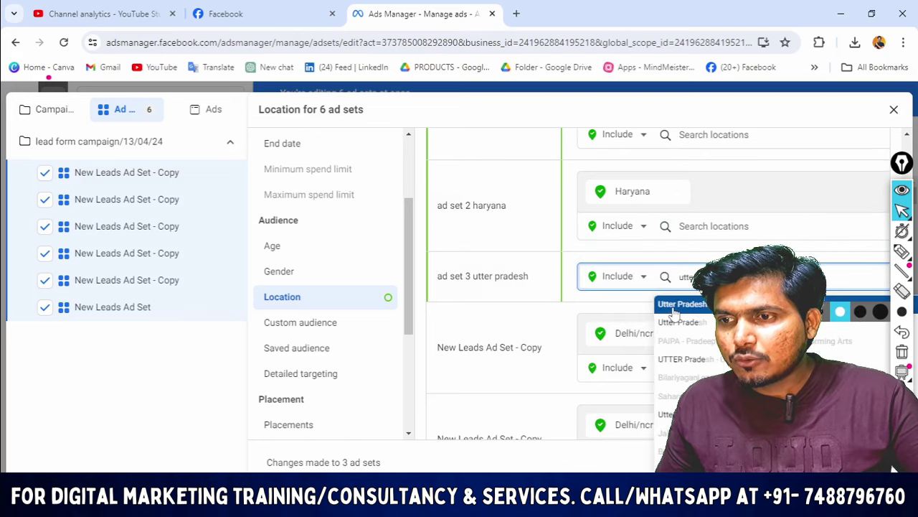
pyautogui.click(675, 305)
# Step: Review the assigned ad set locations and the budget, audience, placement, and optimization and delivery setting categories
pyautogui.scroll(5, 646, 301)
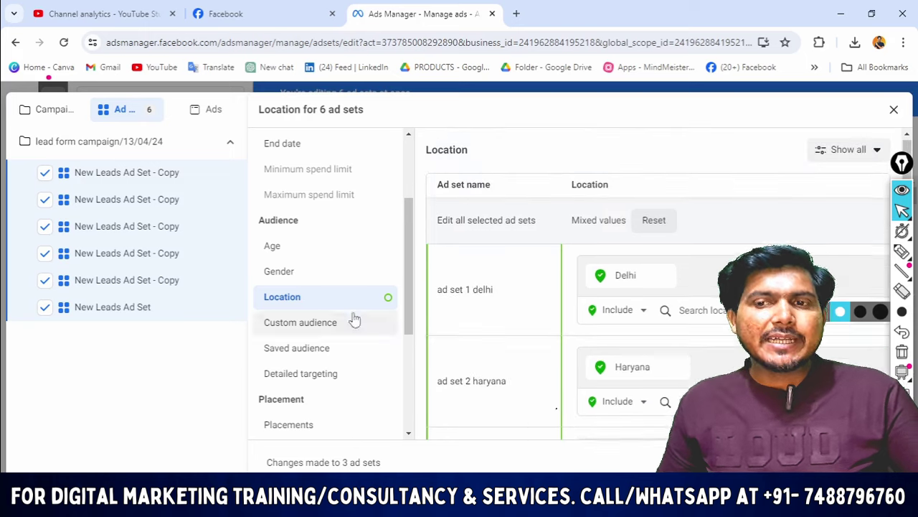
pyautogui.scroll(-3, 352, 318)
pyautogui.scroll(4, 306, 295)
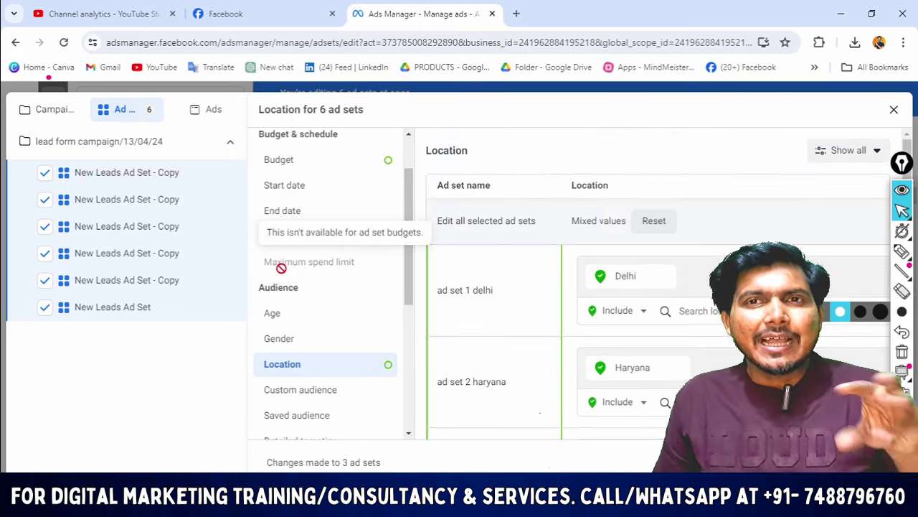
pyautogui.scroll(-5, 312, 349)
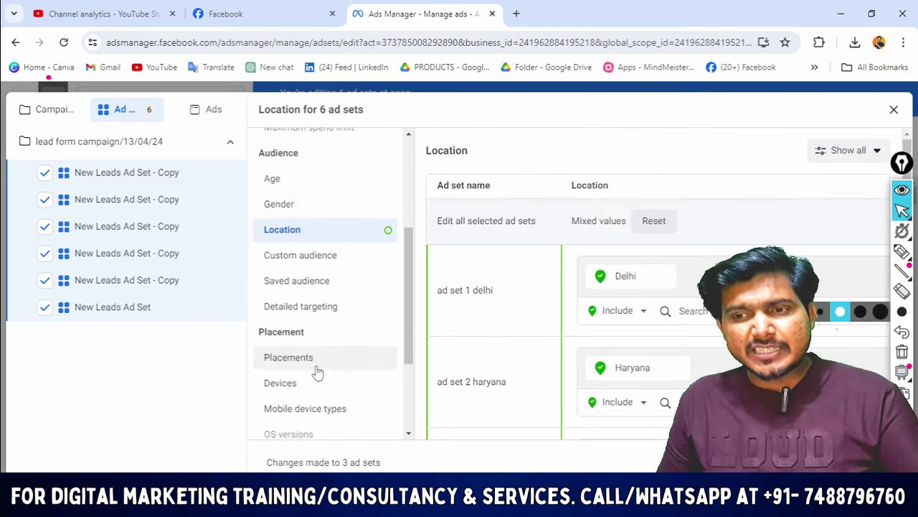
pyautogui.scroll(-3, 334, 343)
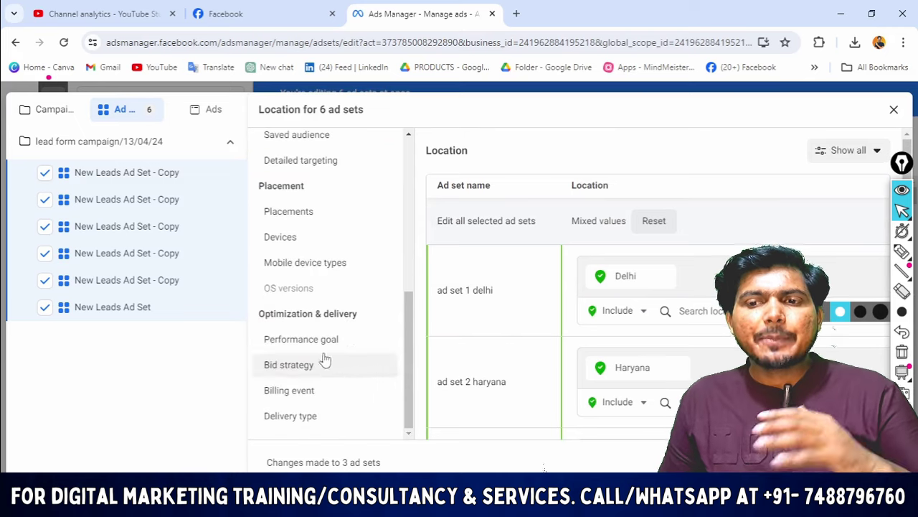
pyautogui.scroll(5, 323, 361)
pyautogui.scroll(2, 301, 205)
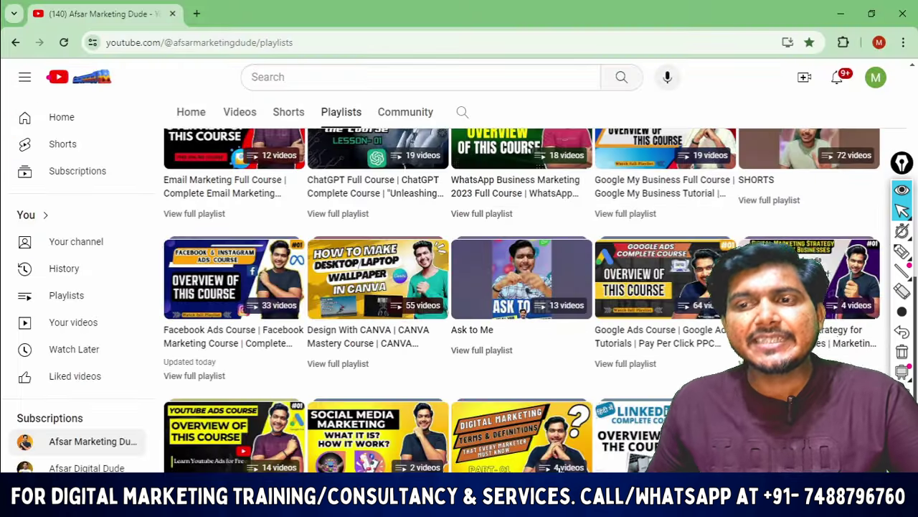
# Step: Look through the channel's overview and its created marketing course playlists, including the Facebook Ads, Google Ads and SEO courses
pyautogui.scroll(10, 548, 330)
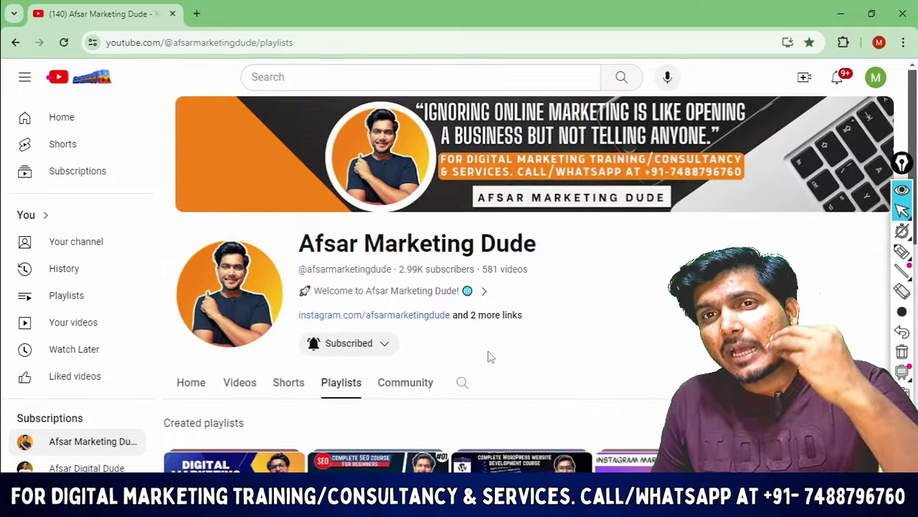
pyautogui.scroll(-1, 531, 330)
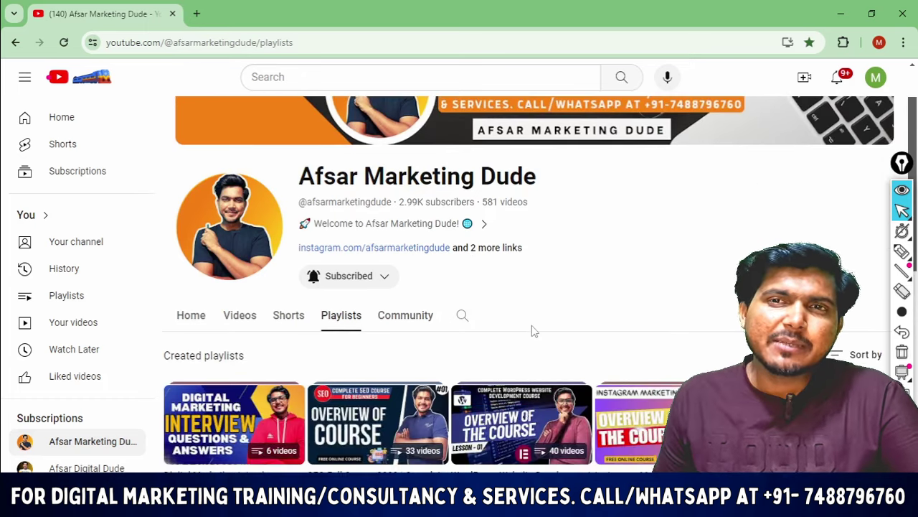
pyautogui.scroll(-2, 532, 363)
pyautogui.scroll(1, 643, 294)
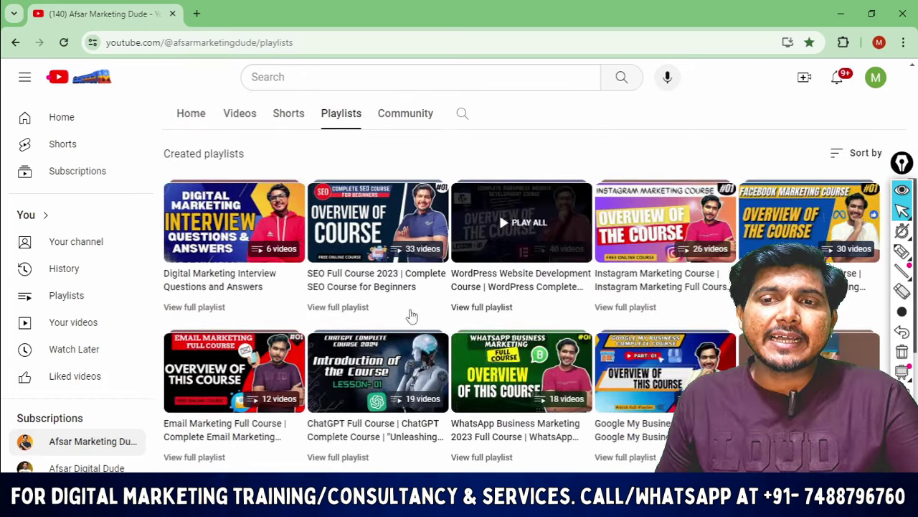
pyautogui.scroll(-1, 667, 242)
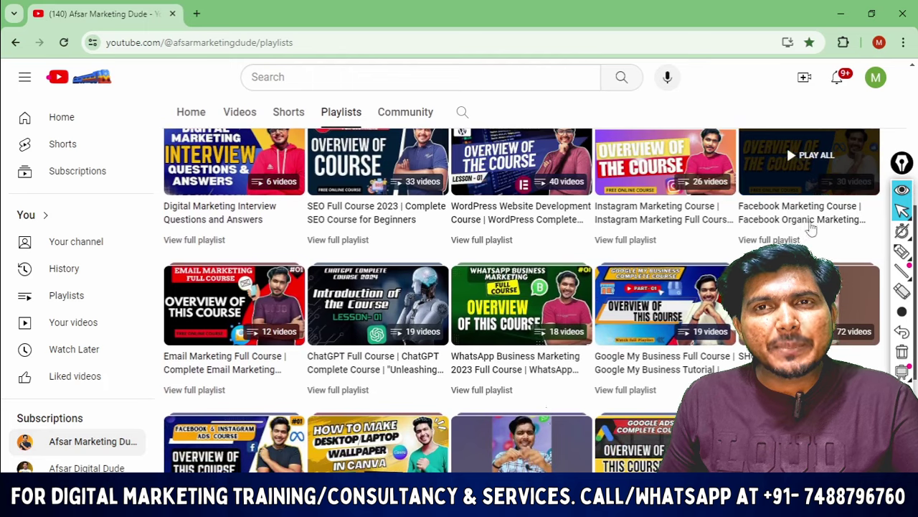
pyautogui.scroll(1, 703, 237)
pyautogui.scroll(-1, 711, 251)
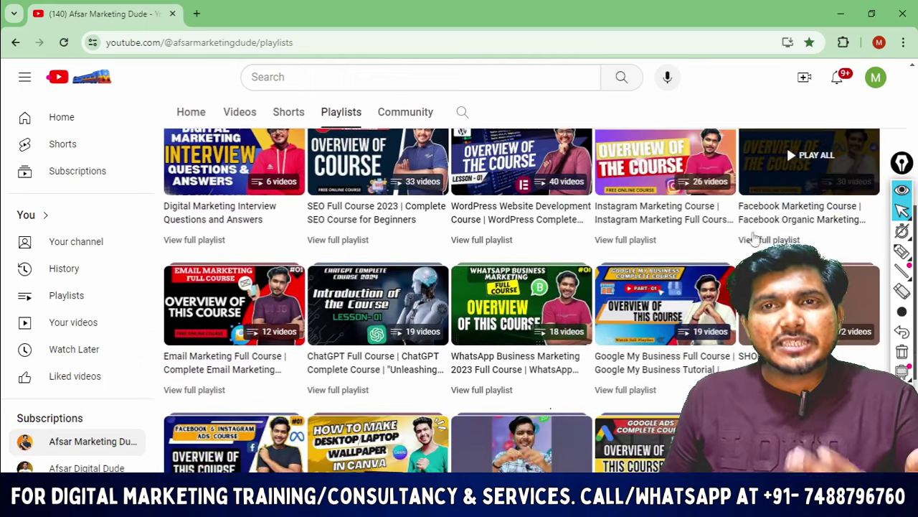
pyautogui.scroll(-2, 786, 145)
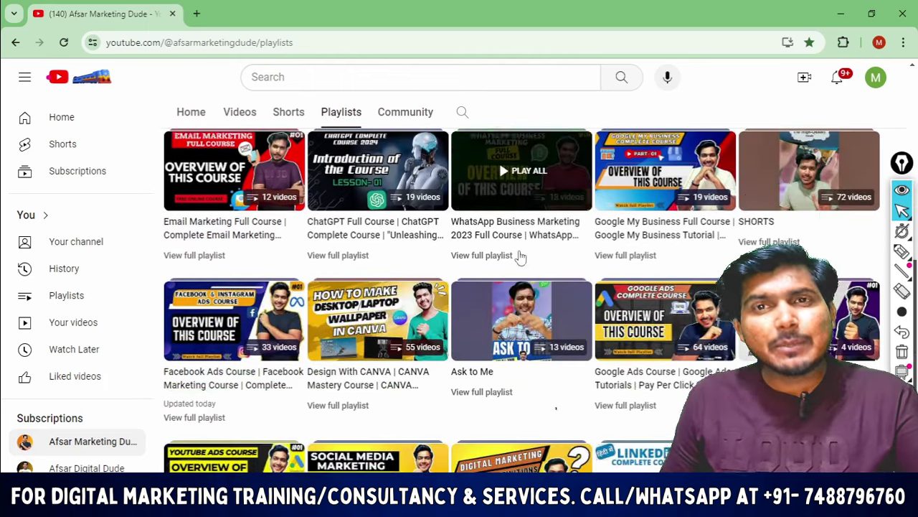
pyautogui.scroll(-2, 629, 275)
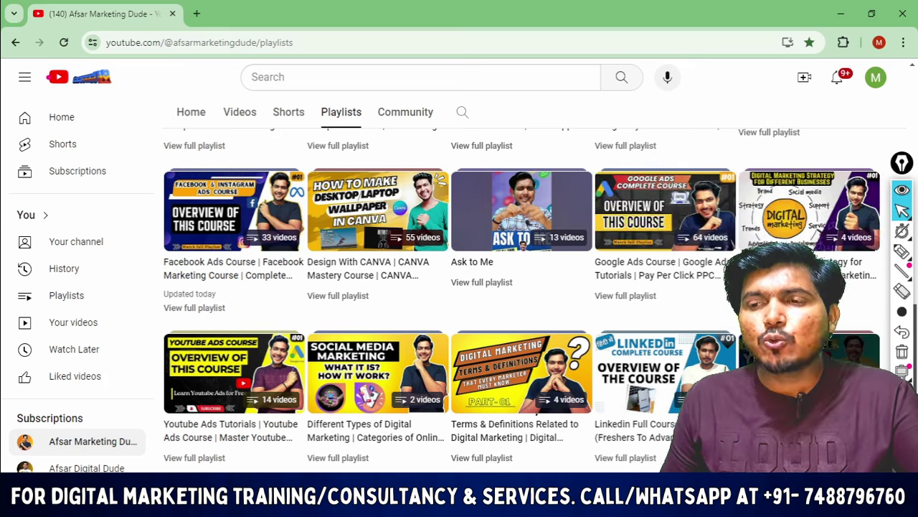
pyautogui.scroll(3, 558, 369)
pyautogui.scroll(4, 643, 254)
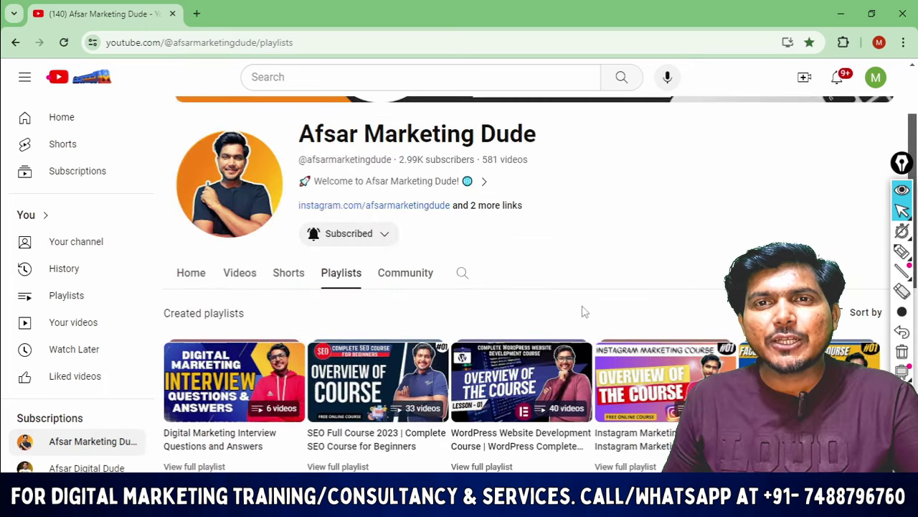
pyautogui.scroll(-2, 625, 308)
pyautogui.scroll(3, 630, 315)
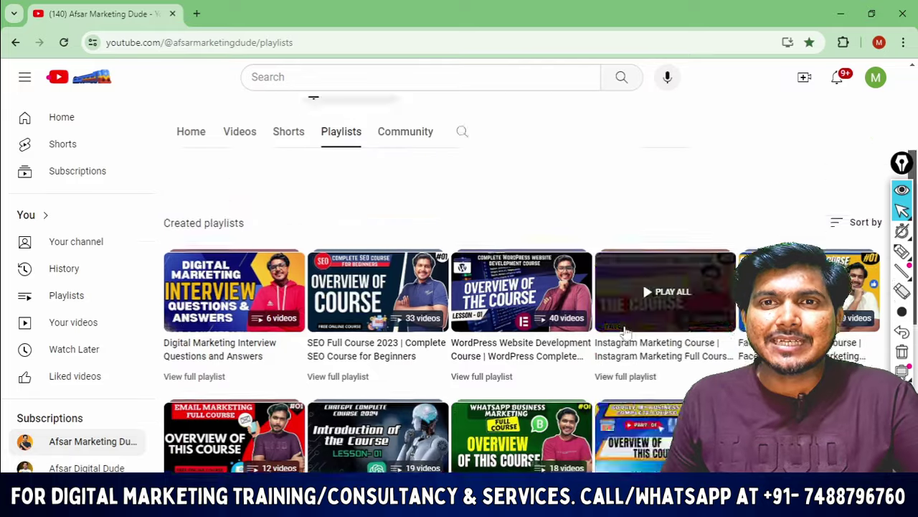